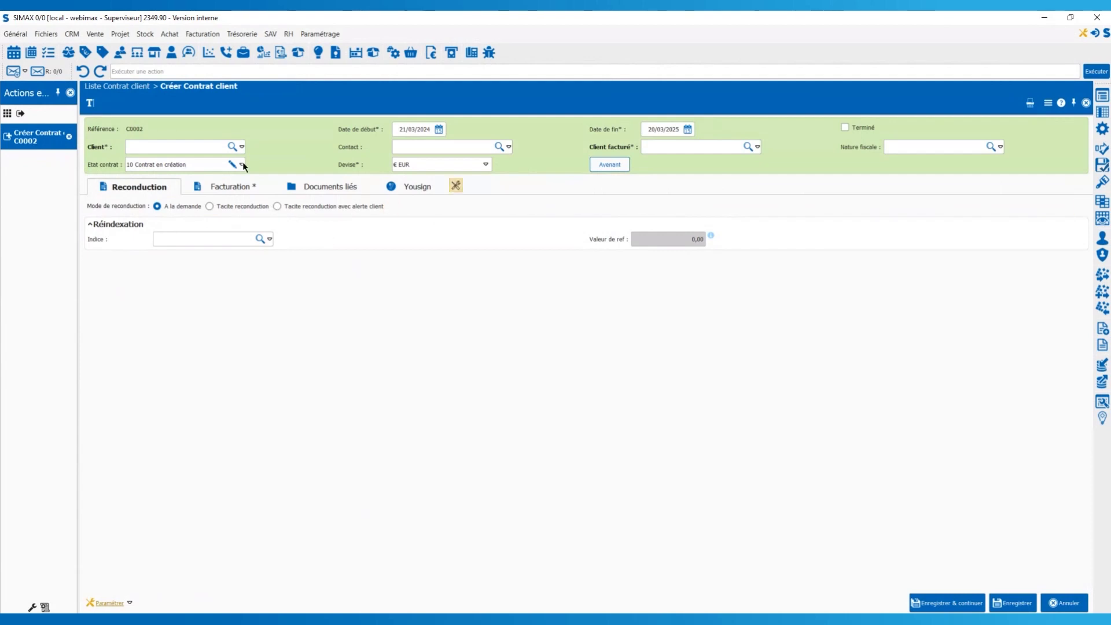
Set the client to C0001 AMB & ST and the contract end date to 27/03/2025.
left_click(185, 143)
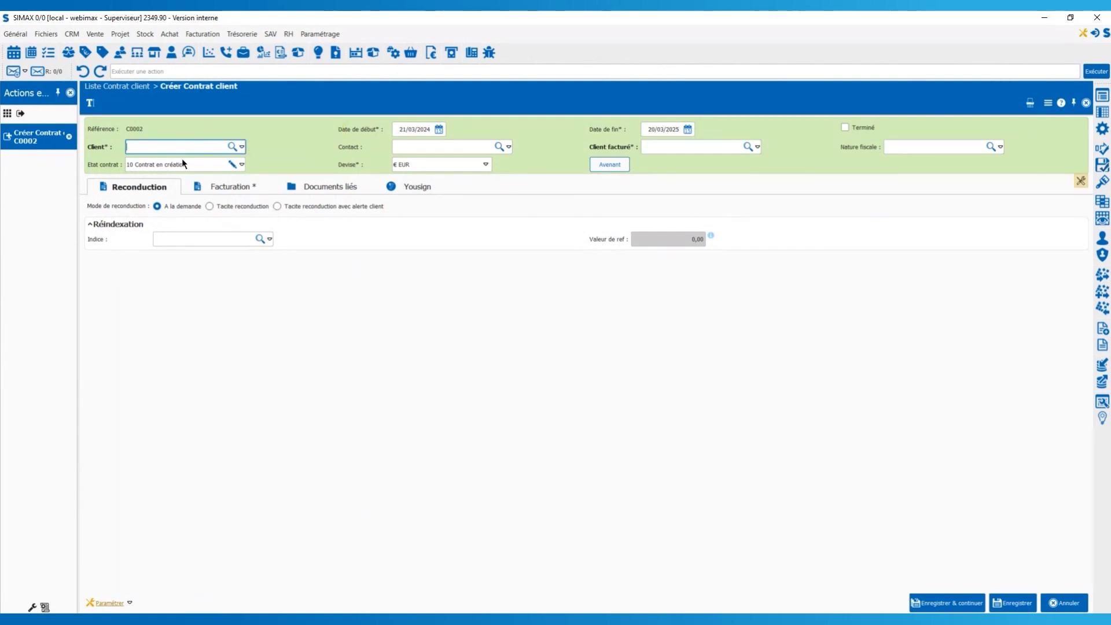
type("C0001 AMB & ST")
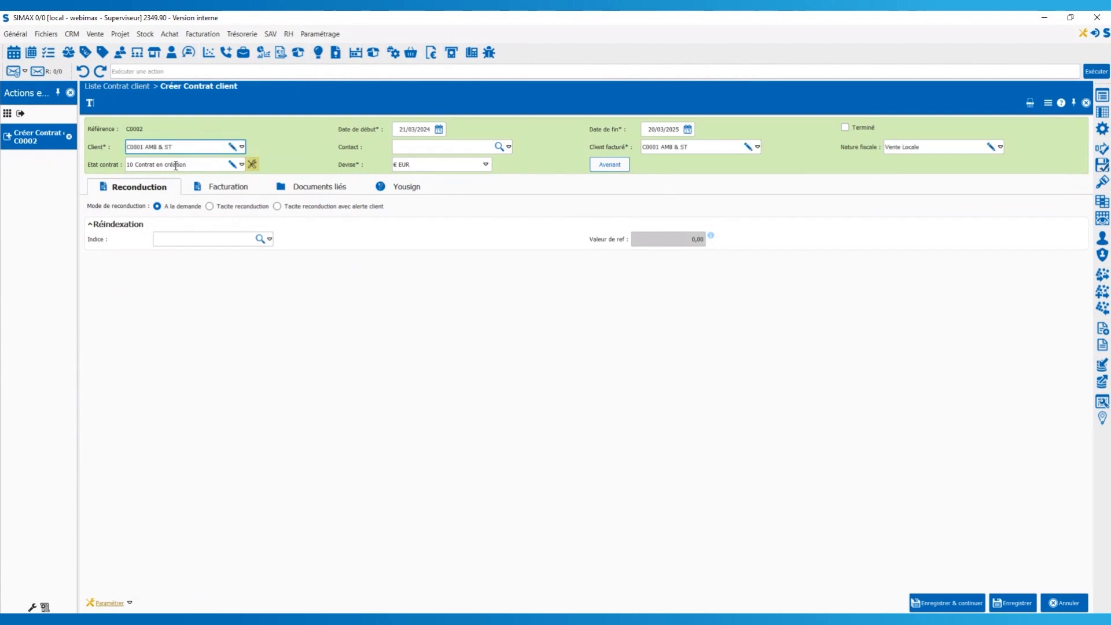
left_click(438, 127)
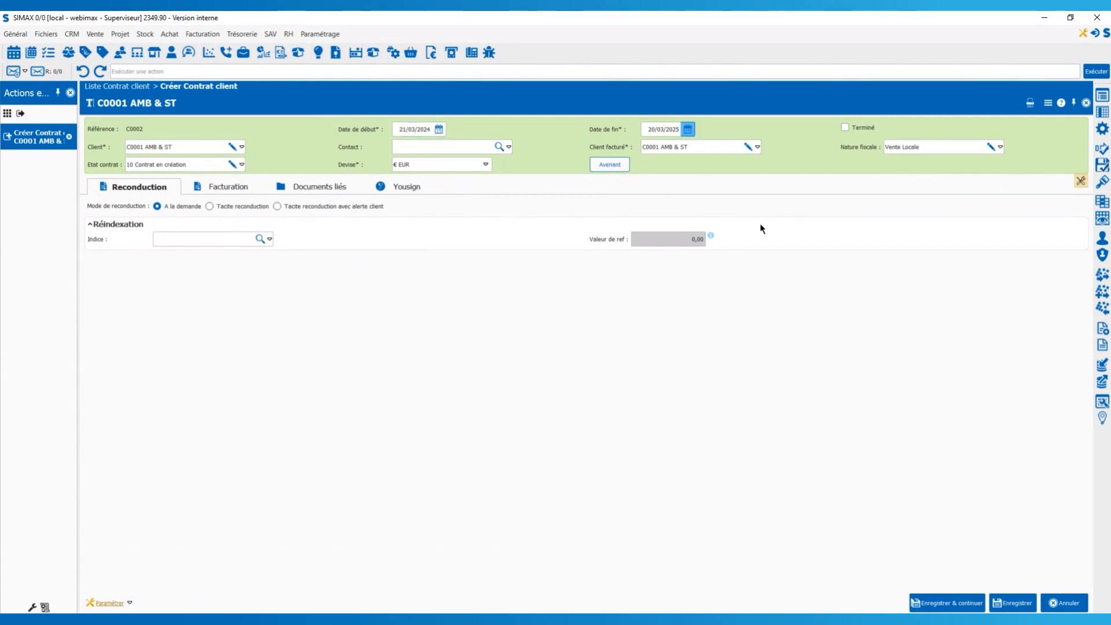
key("Tab")
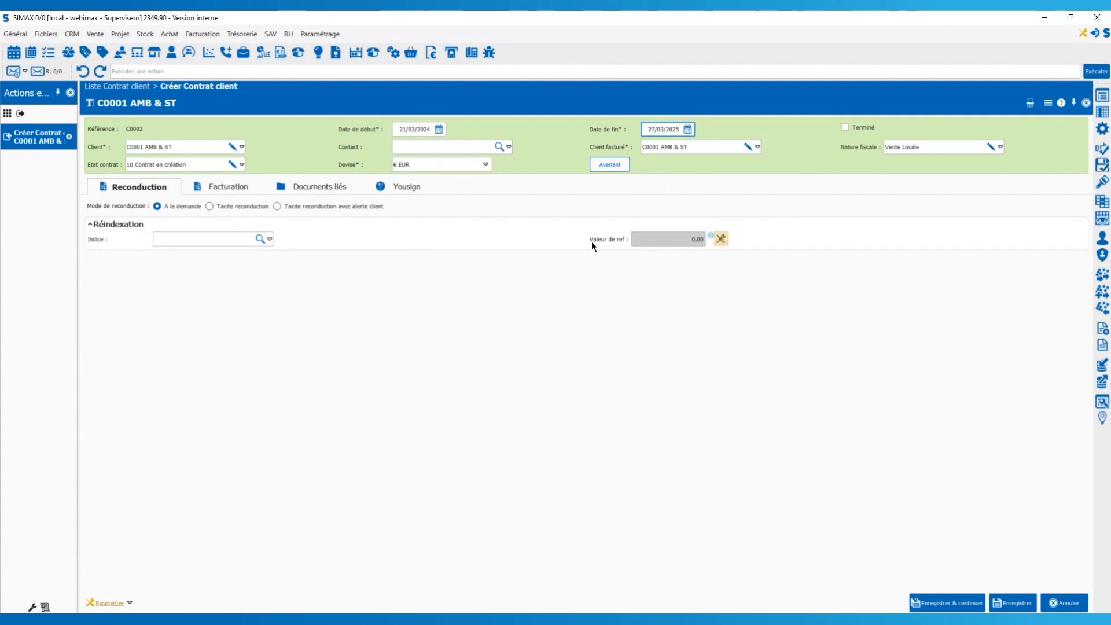
left_click(412, 148)
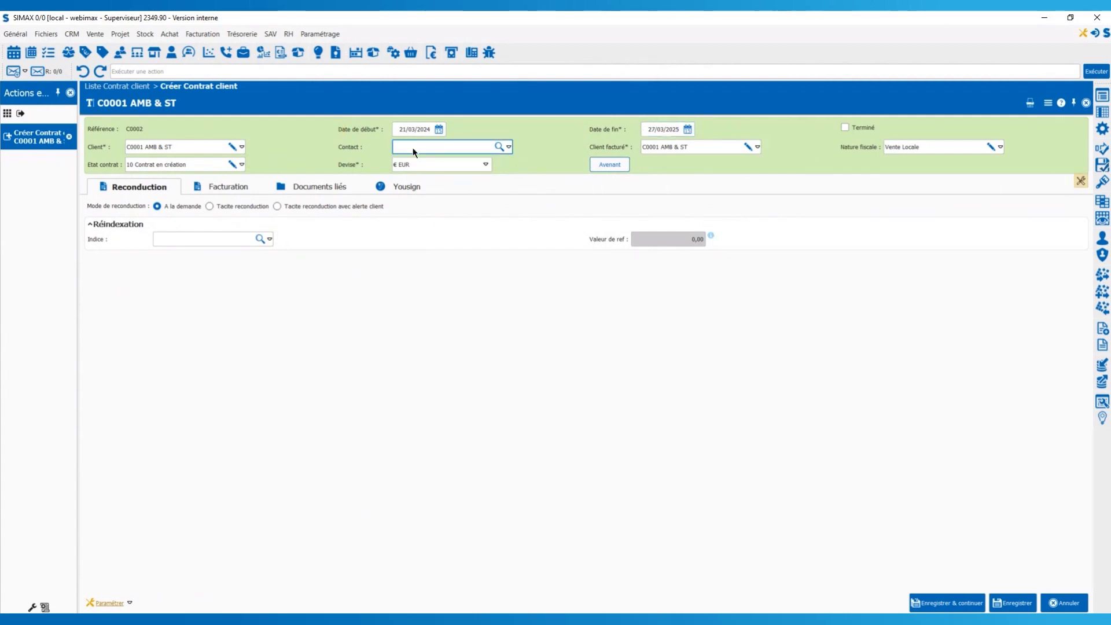
Enter the client contact's name and choose tacit renewal with client alert.
left_click(210, 206)
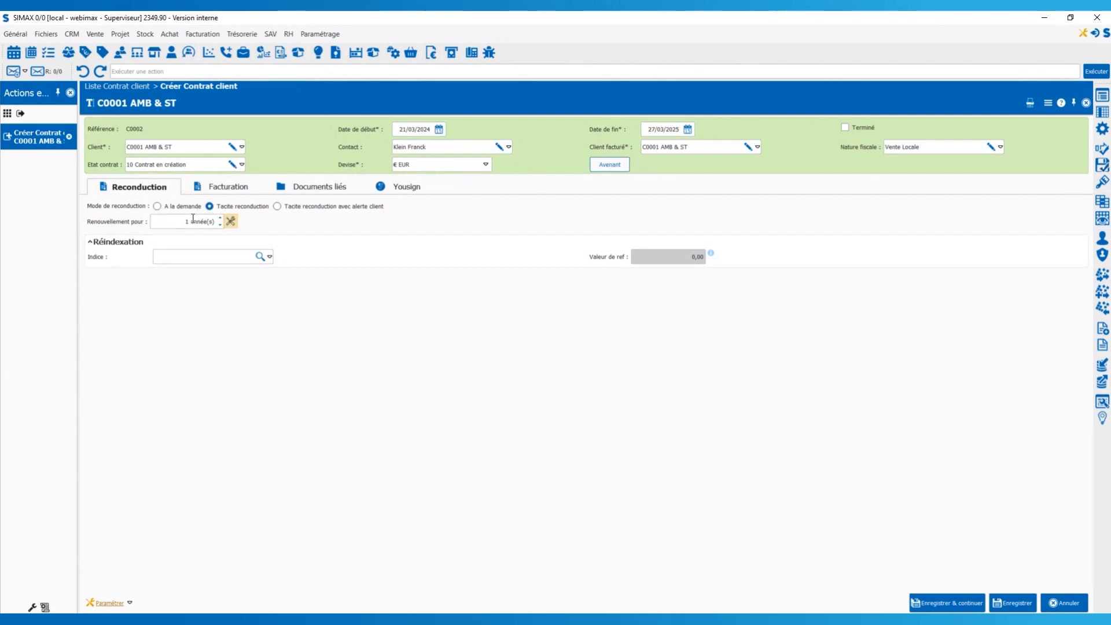
left_click(278, 207)
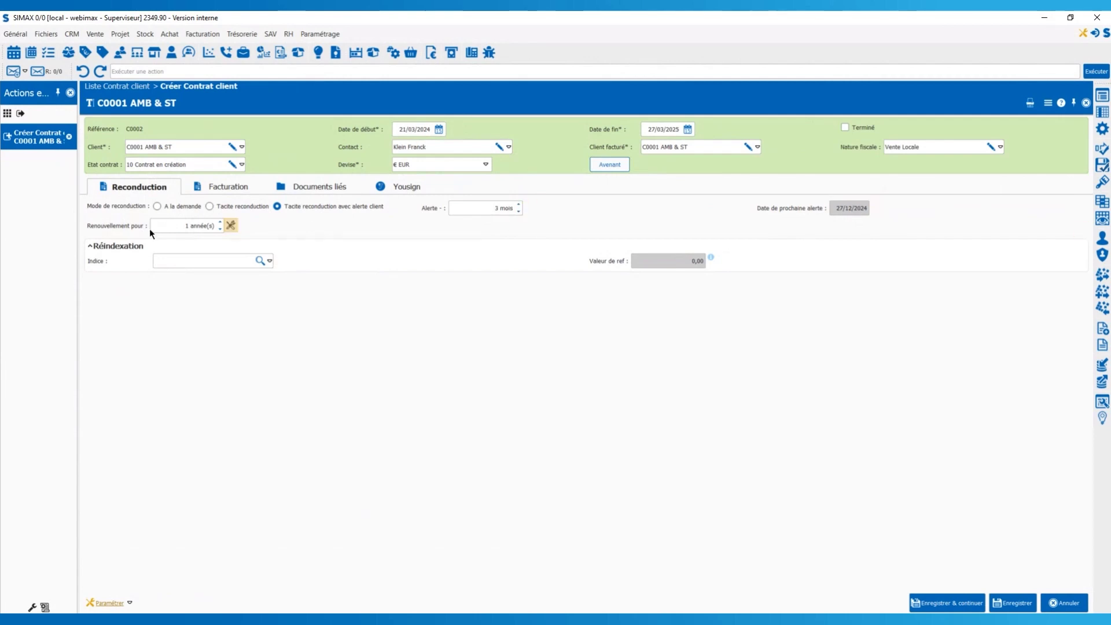
Index the contract on Syntec and bring up the Facturation details.
left_click(215, 264)
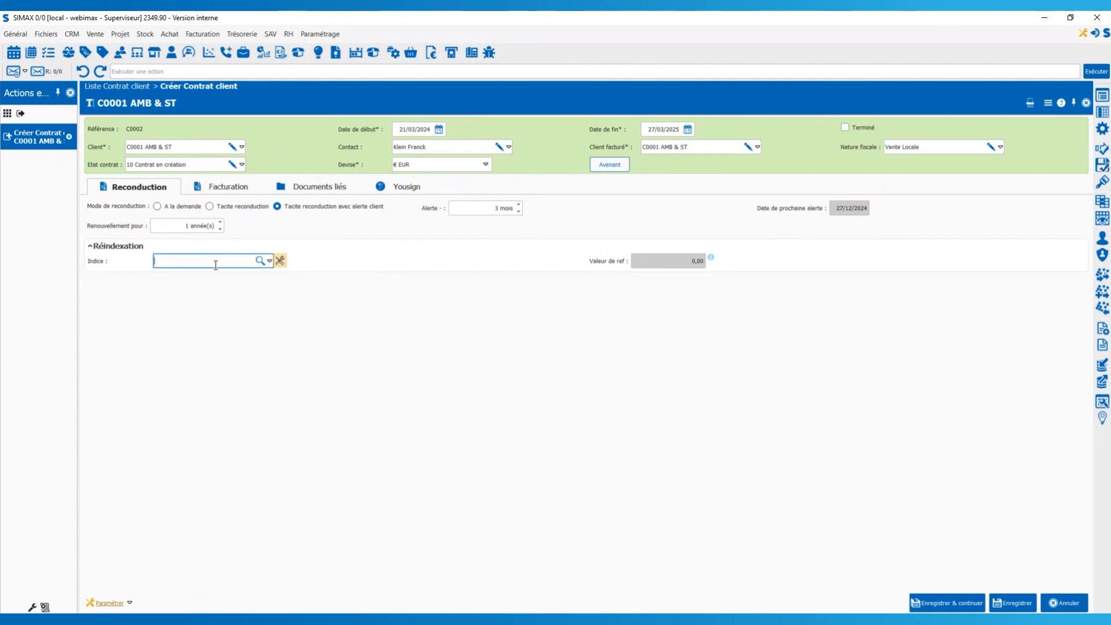
type("Syntec")
left_click(237, 188)
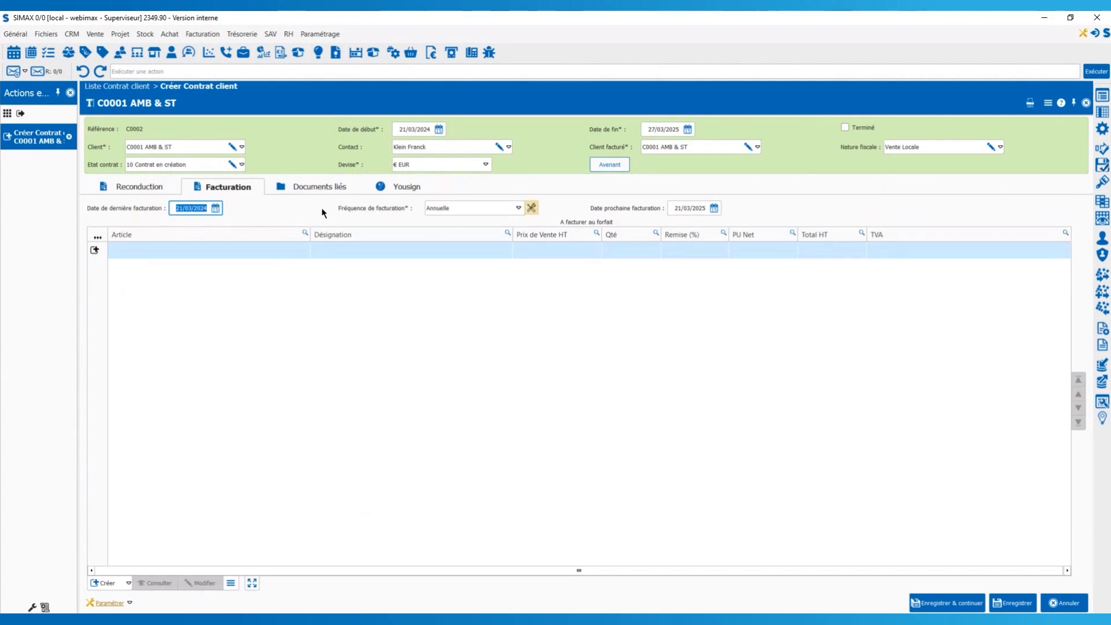
Set weekly (Hebdomadaire) billing with next invoice on 28/03/2024 and start a new contract line.
left_click(518, 208)
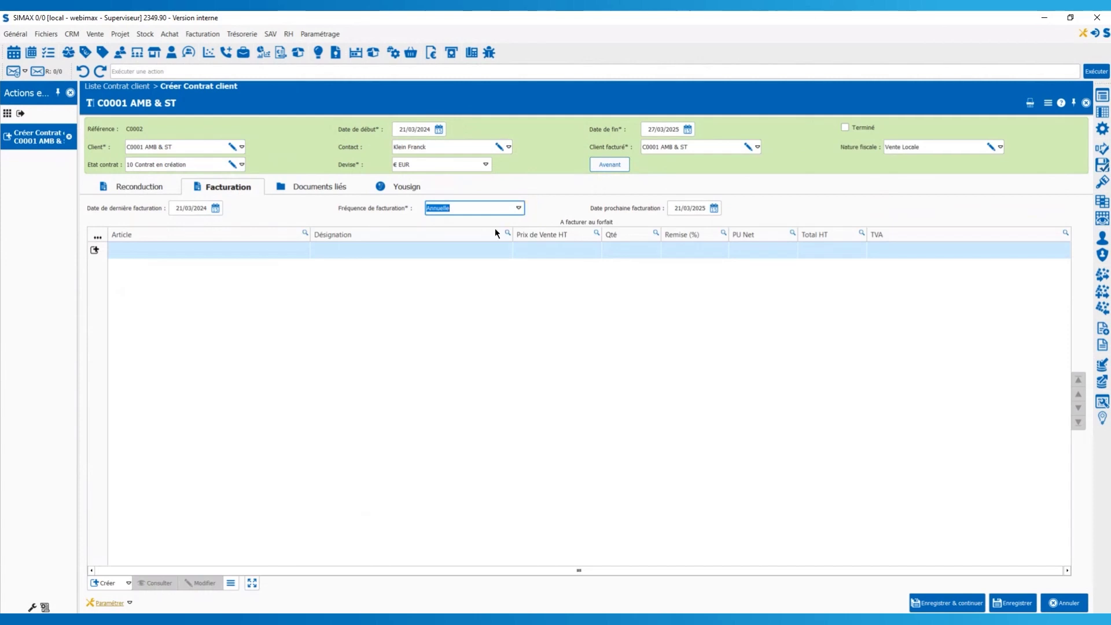
key("h")
left_click(105, 583)
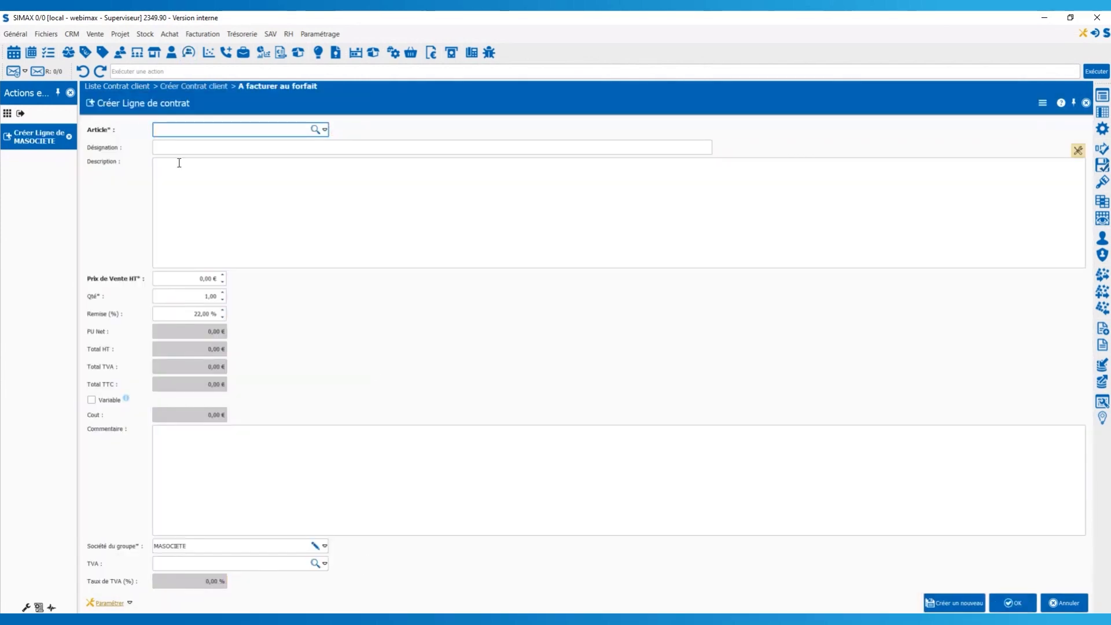
Add an Entretien espace vert line at 200,00 € HT with 10 % discount, netting 180,00 €.
type("entre")
key("Return")
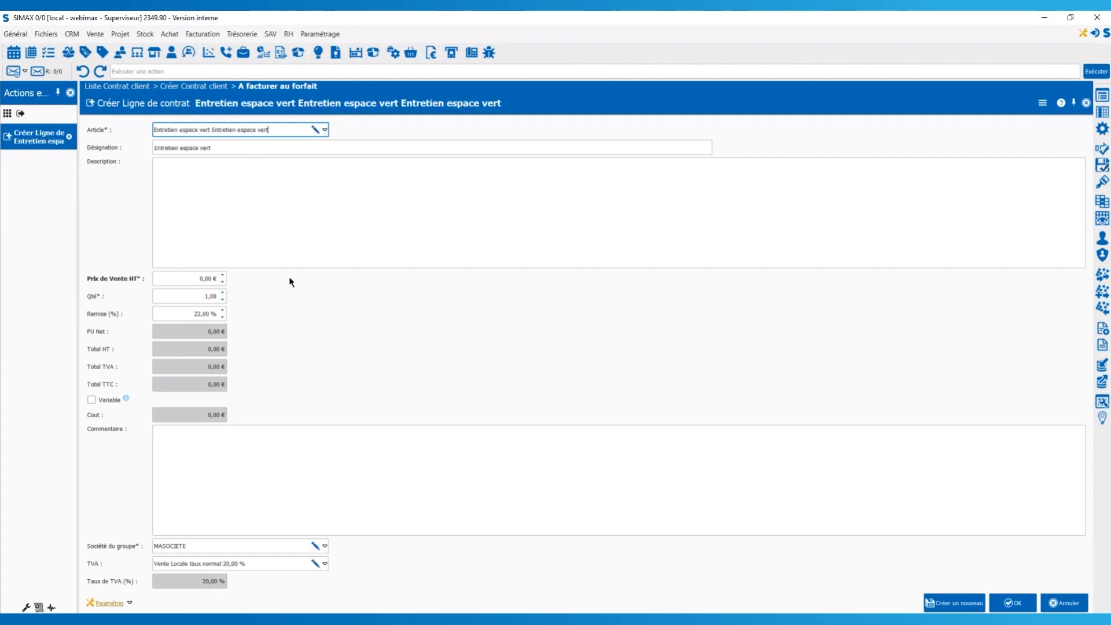
left_click(202, 278)
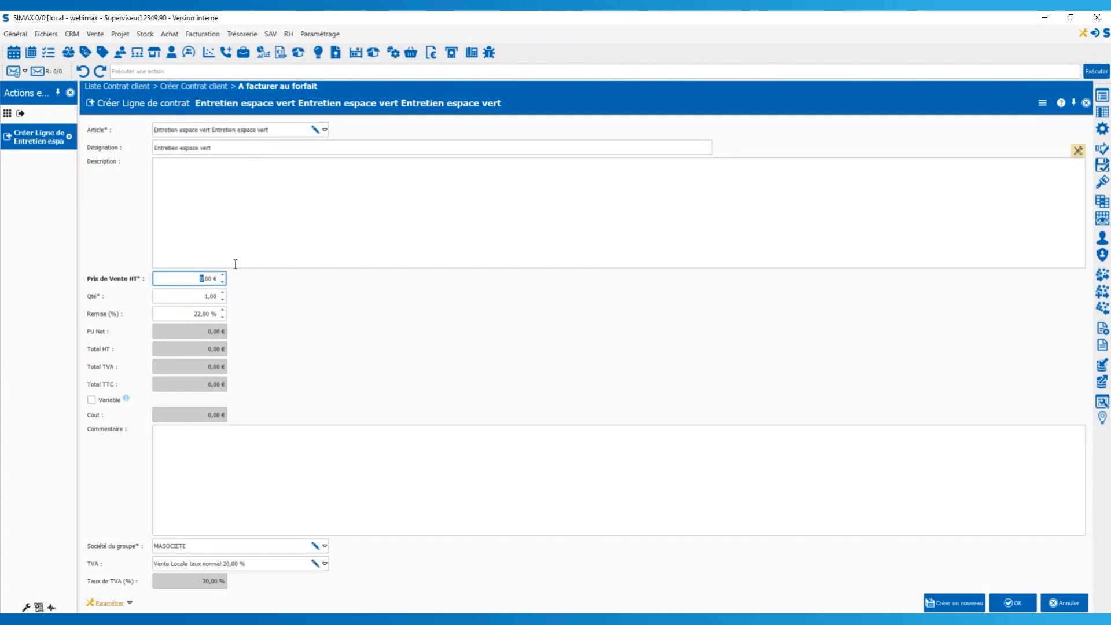
type("200")
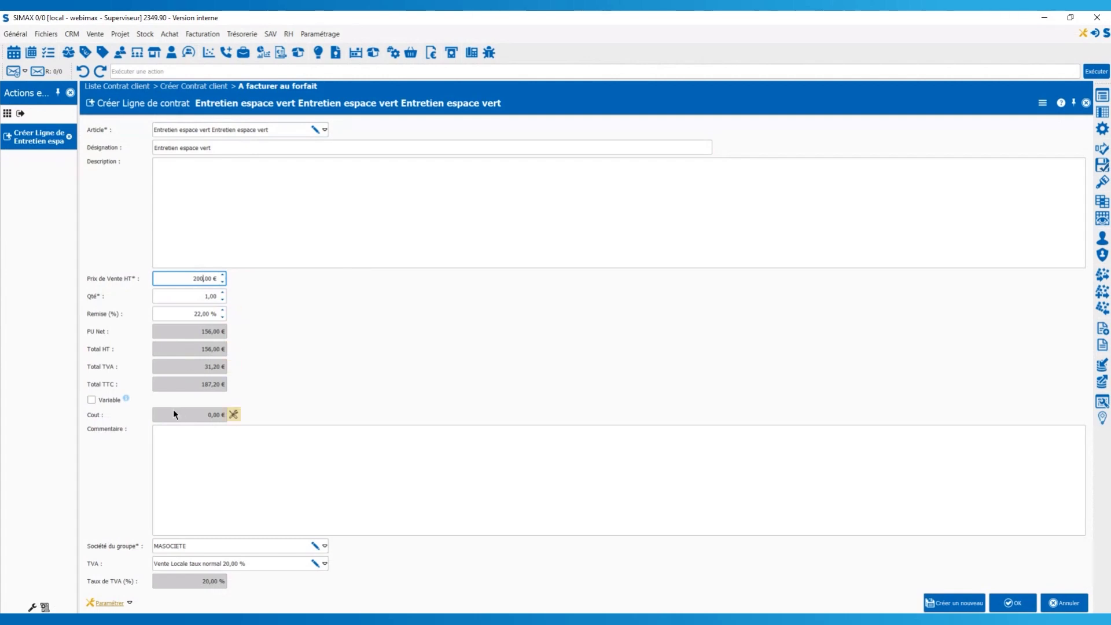
left_click(197, 313)
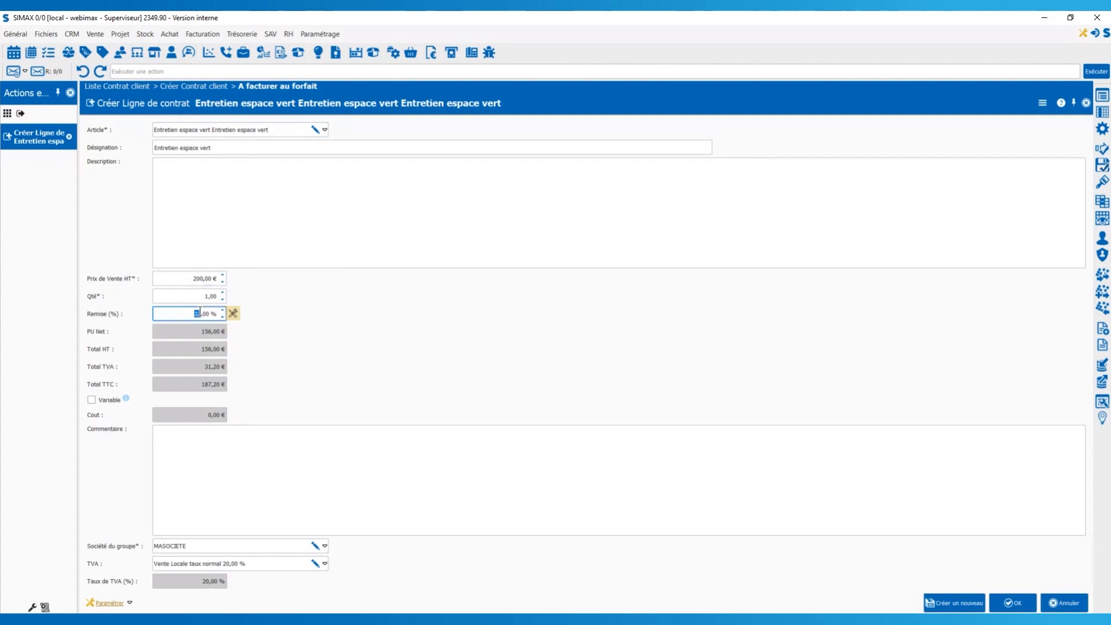
double_click(197, 313)
left_click(197, 313)
double_click(197, 313)
left_click(197, 313)
left_click(1013, 603)
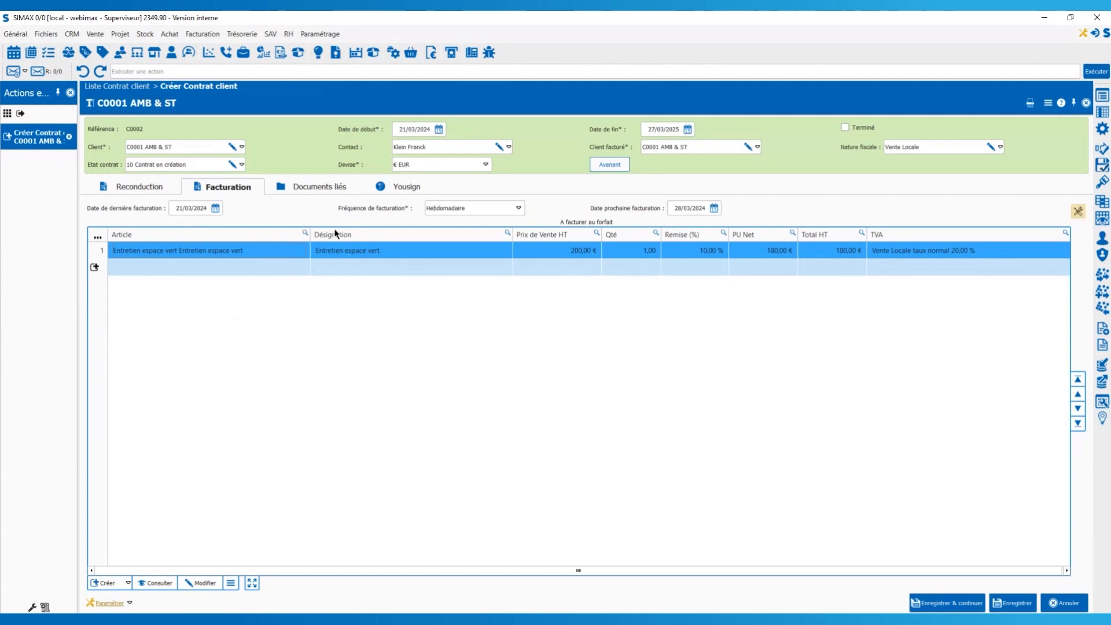
Link the client's quote D2403001 in the contract's Documents liés.
left_click(308, 188)
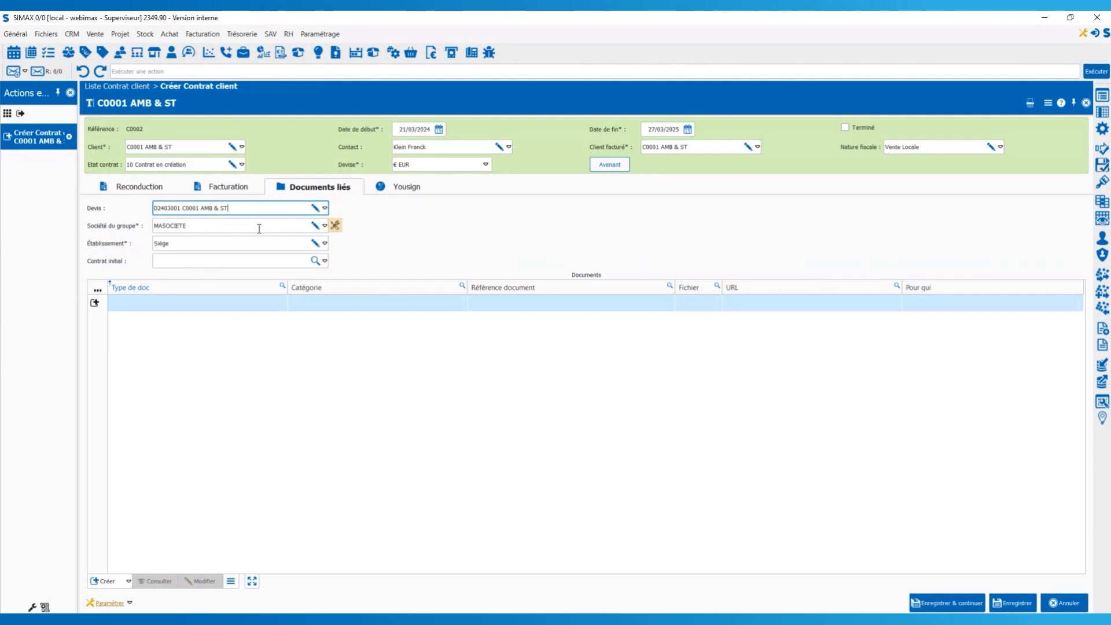
Show contract C0002's Yousign e-signature section with all four controls marked OK.
left_click(407, 186)
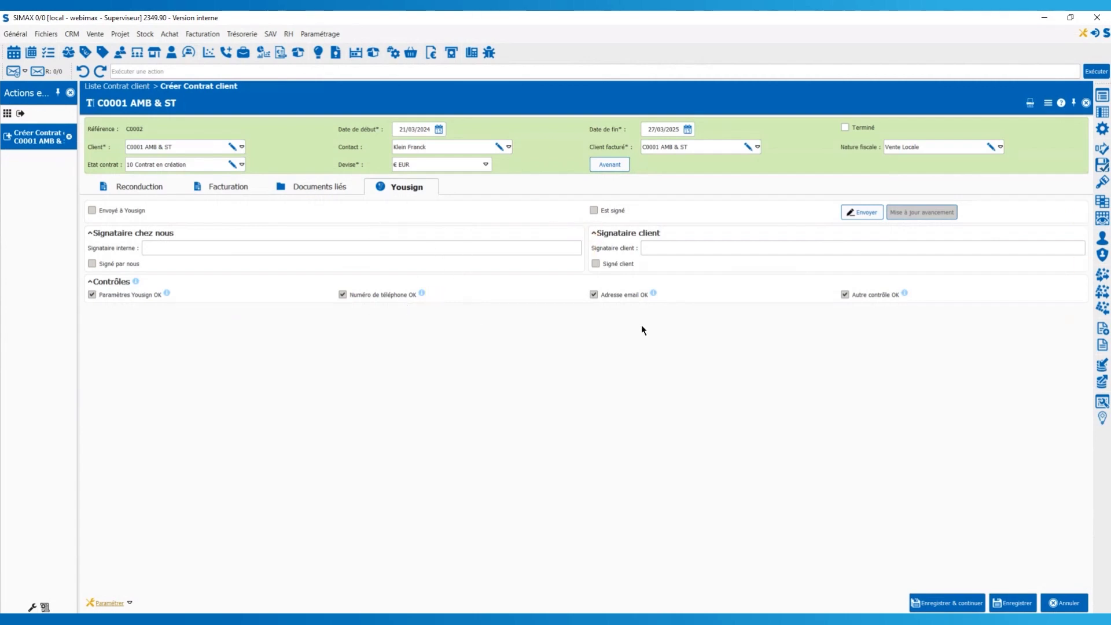
Save contract C0002 and advance the presentation to slide 21, 'Le contrat de location'.
left_click(1014, 603)
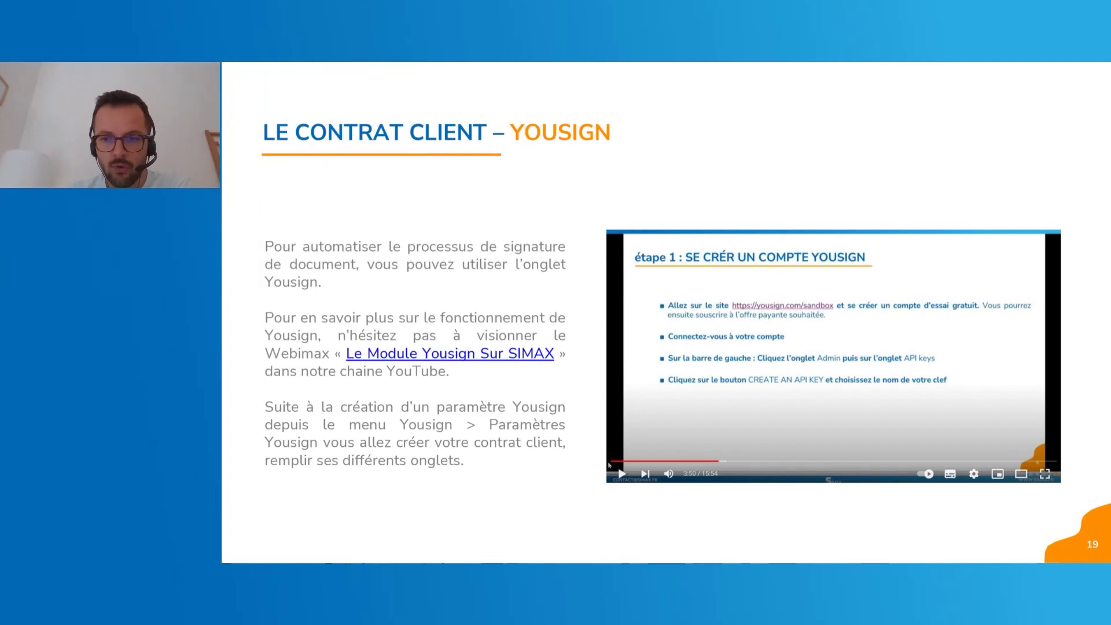
key("Right")
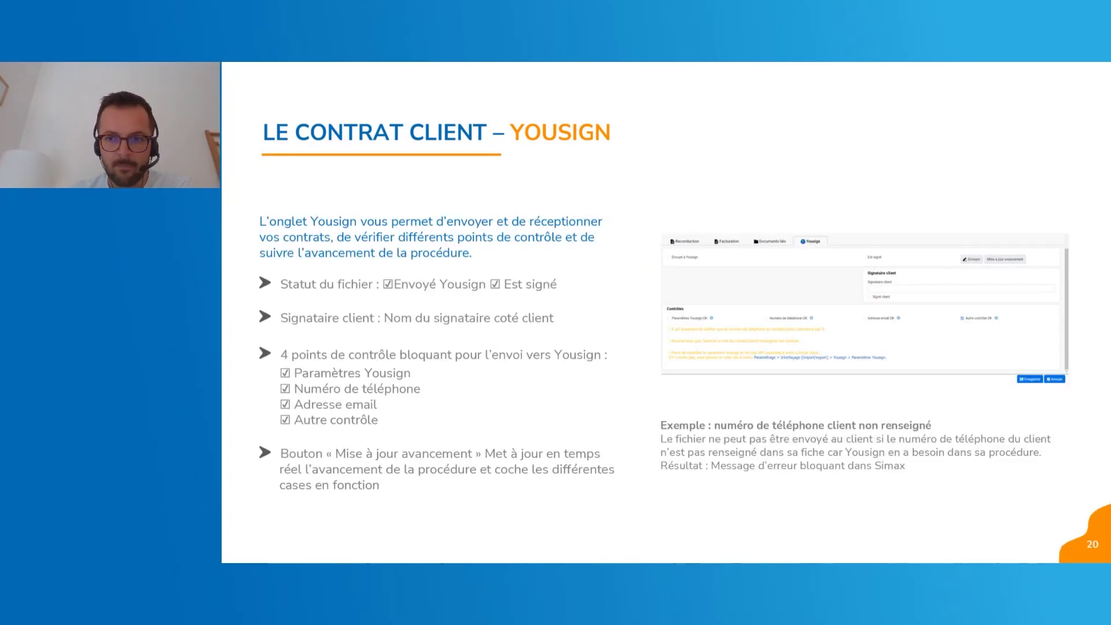
key("Right")
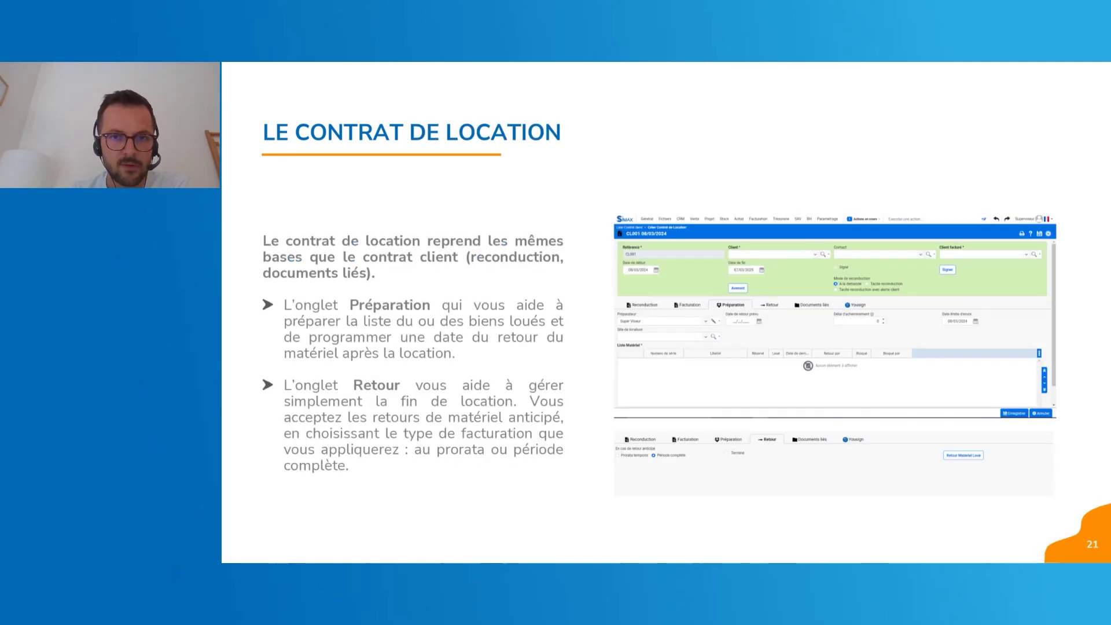
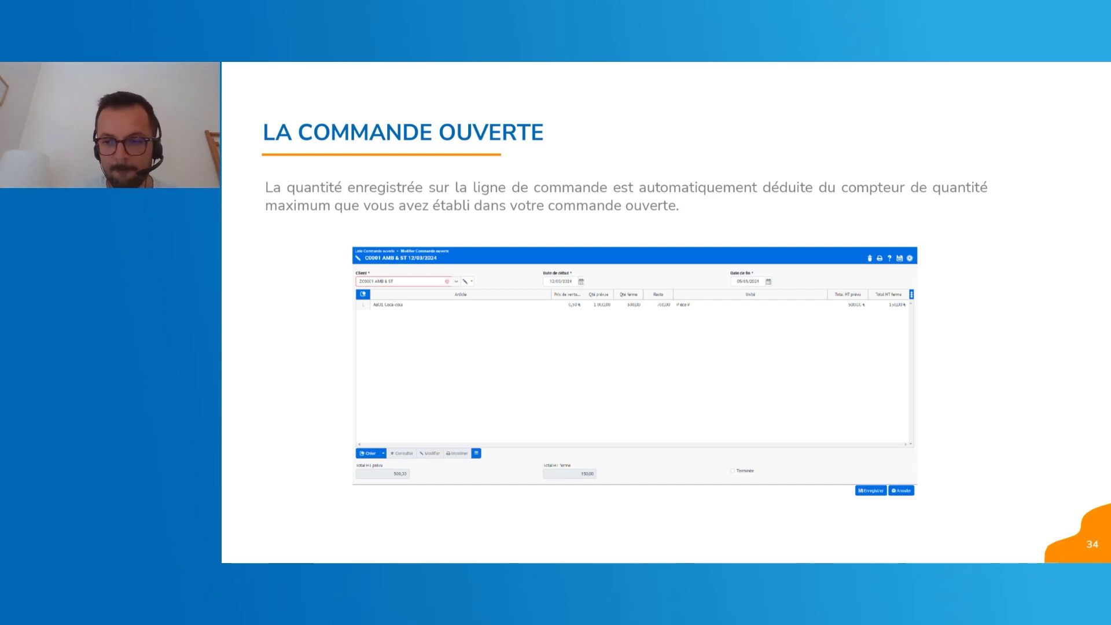
Step forward to the contract invoicing slide, then back to the open-order slide.
key("Right")
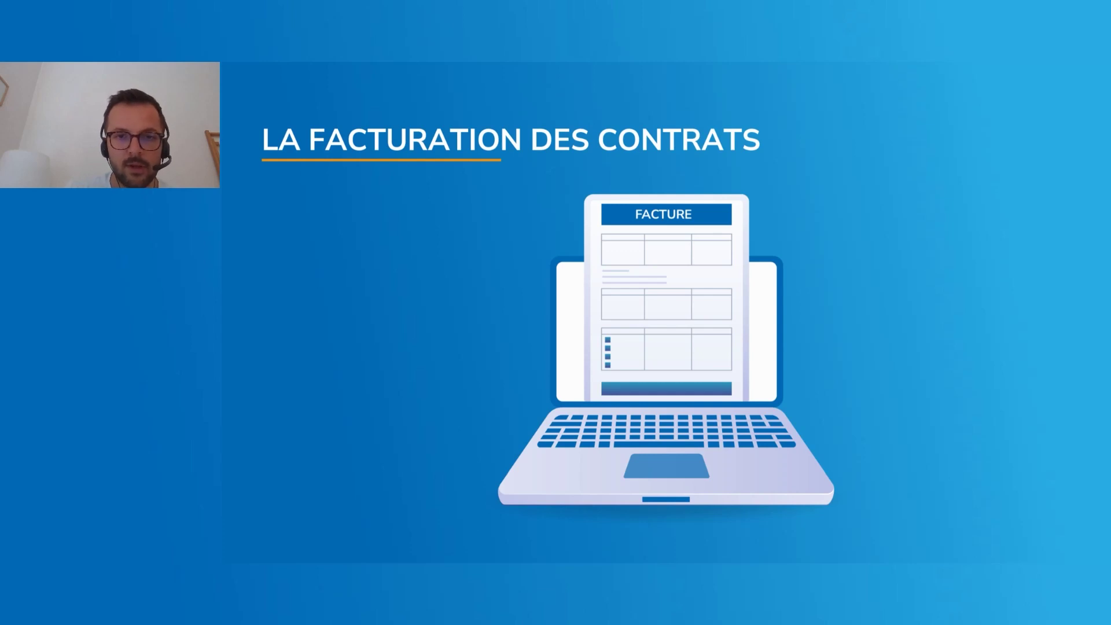
key("Left")
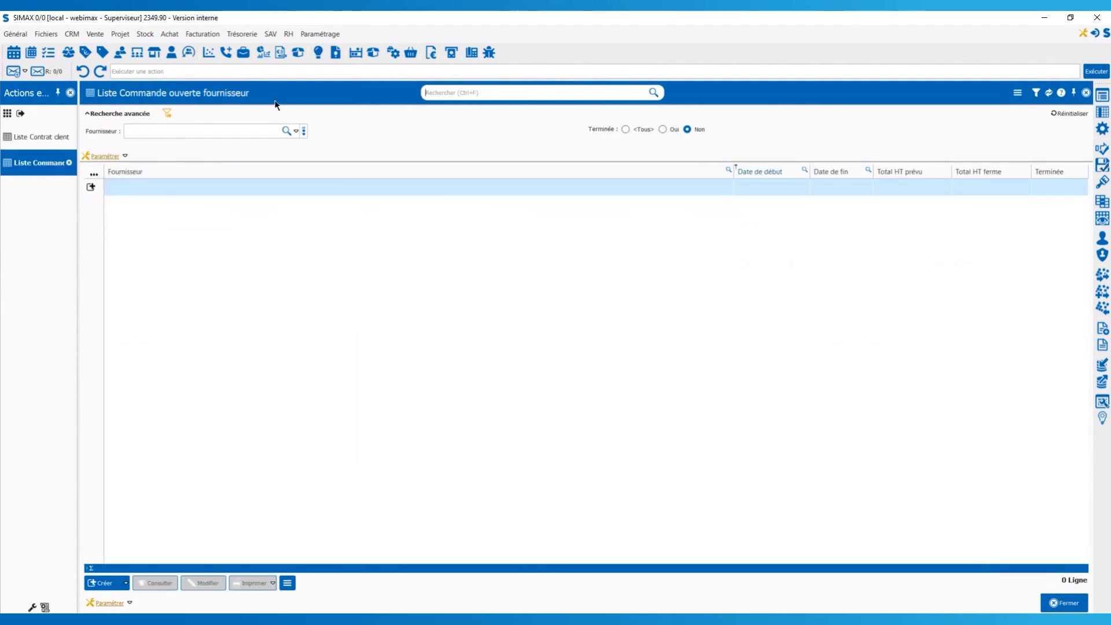
Create an open order for supplier F018 ALIBABAS with end date 21/04/2025.
left_click(103, 584)
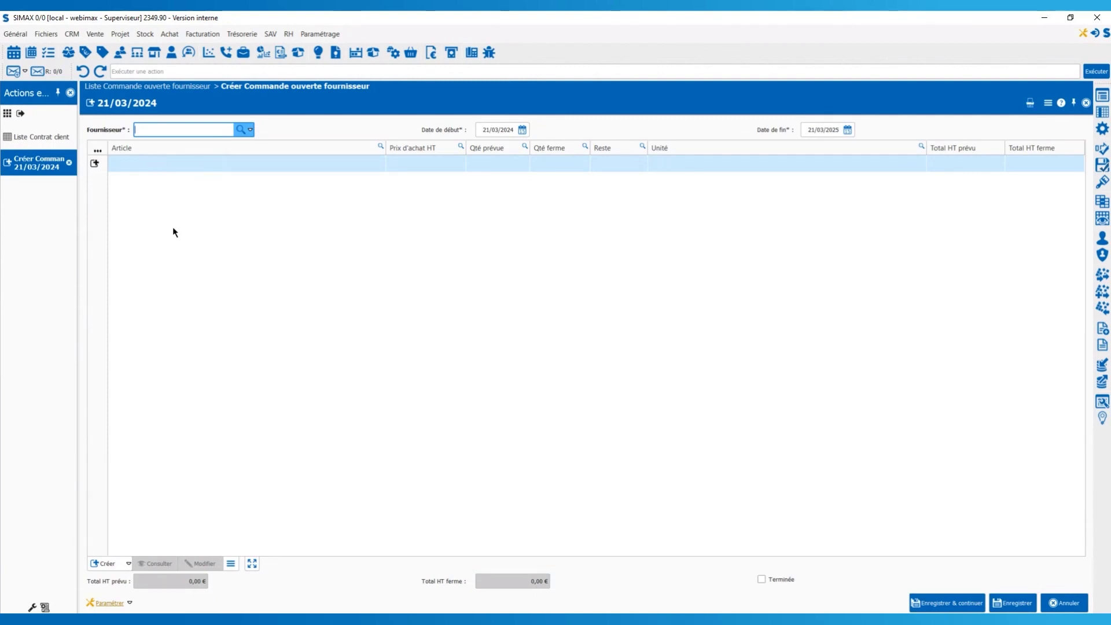
type("F018 ALIBABAS")
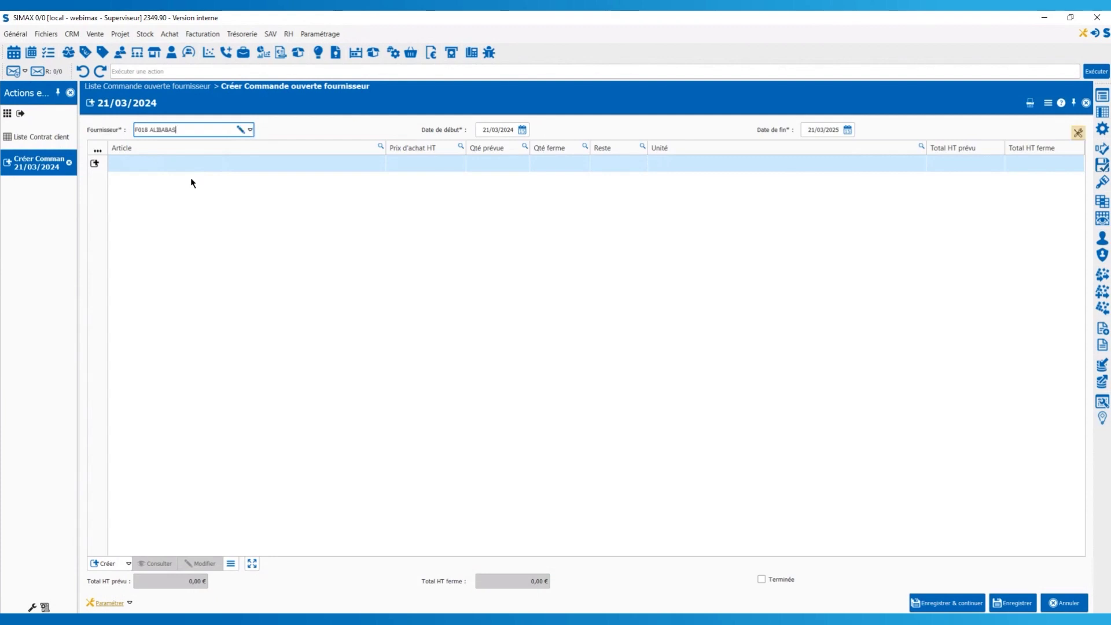
left_click(523, 130)
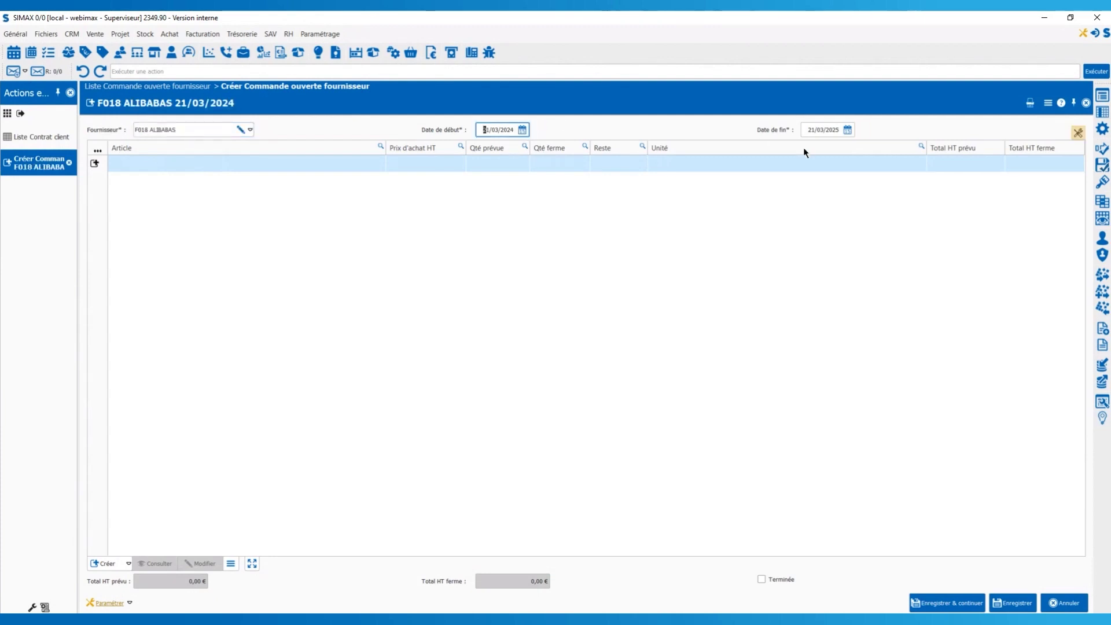
left_click(848, 130)
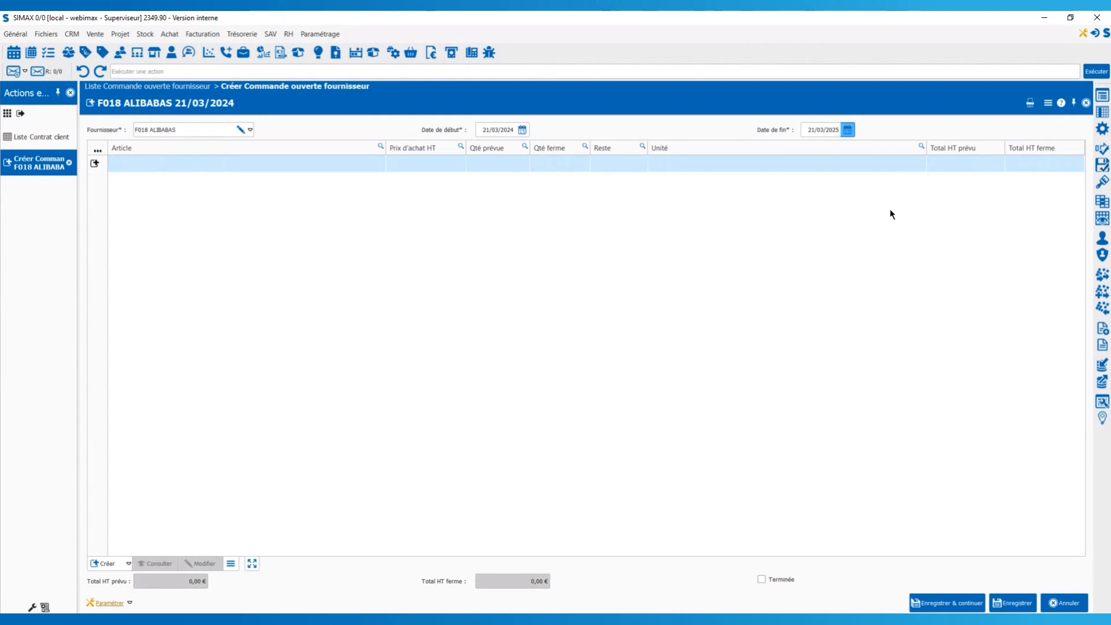
left_click(856, 211)
left_click(348, 275)
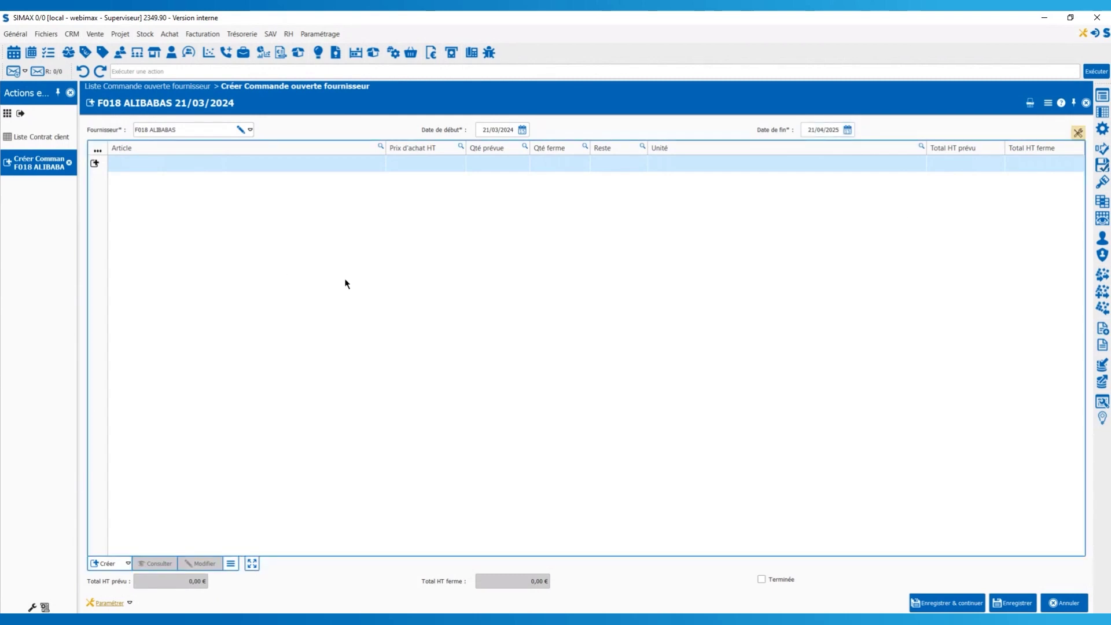
Add an order line for article AB01 Coca-cola.
left_click(96, 164)
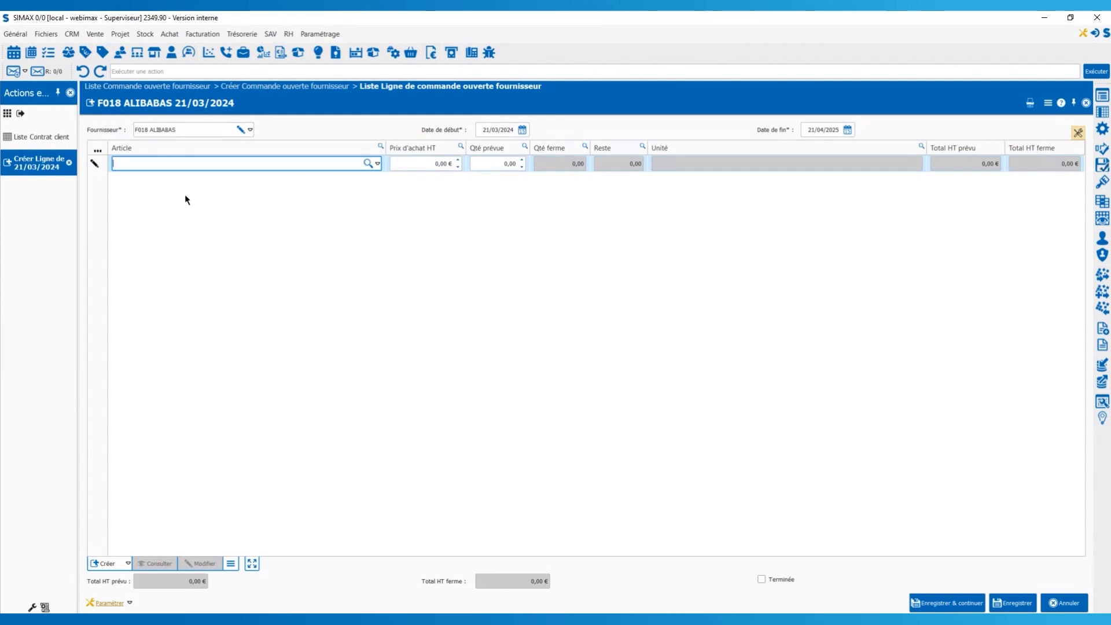
type("col")
key("BackSpace")
left_click(166, 179)
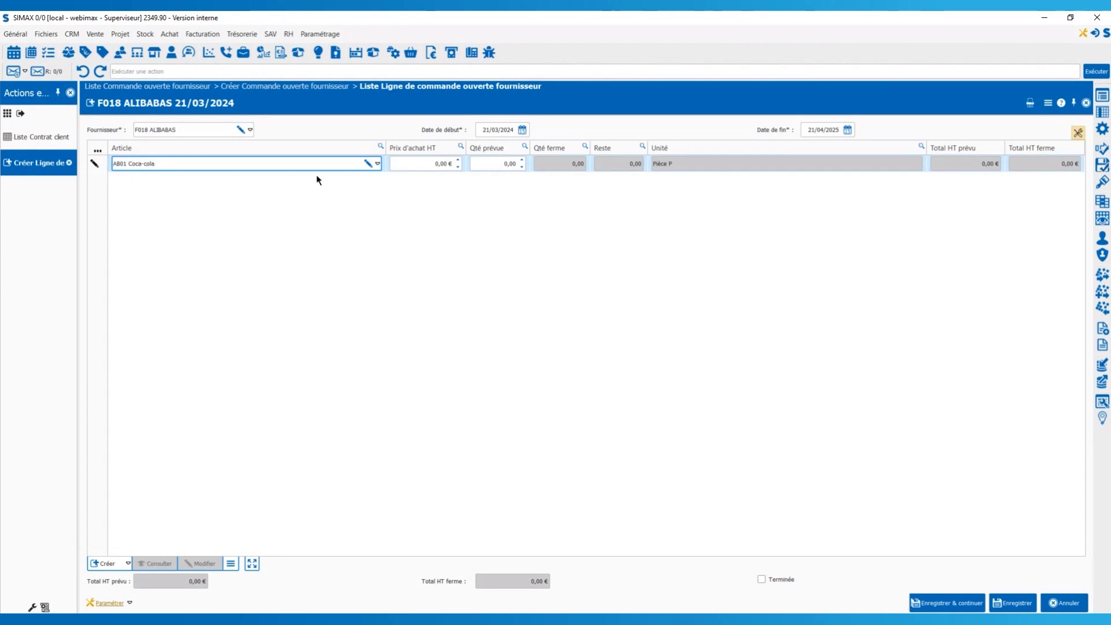
Set the line to 0,50 € purchase price and 500 planned units, then save the order.
left_click(443, 164)
key("BackSpace")
key("BackSpace")
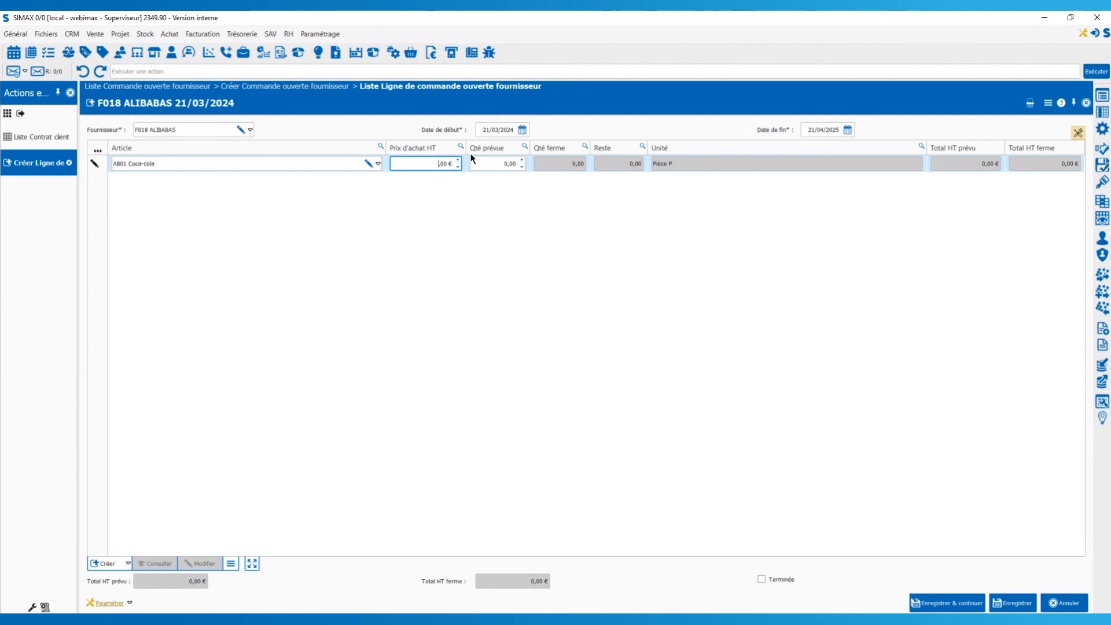
key("BackSpace")
left_click(504, 163)
double_click(504, 163)
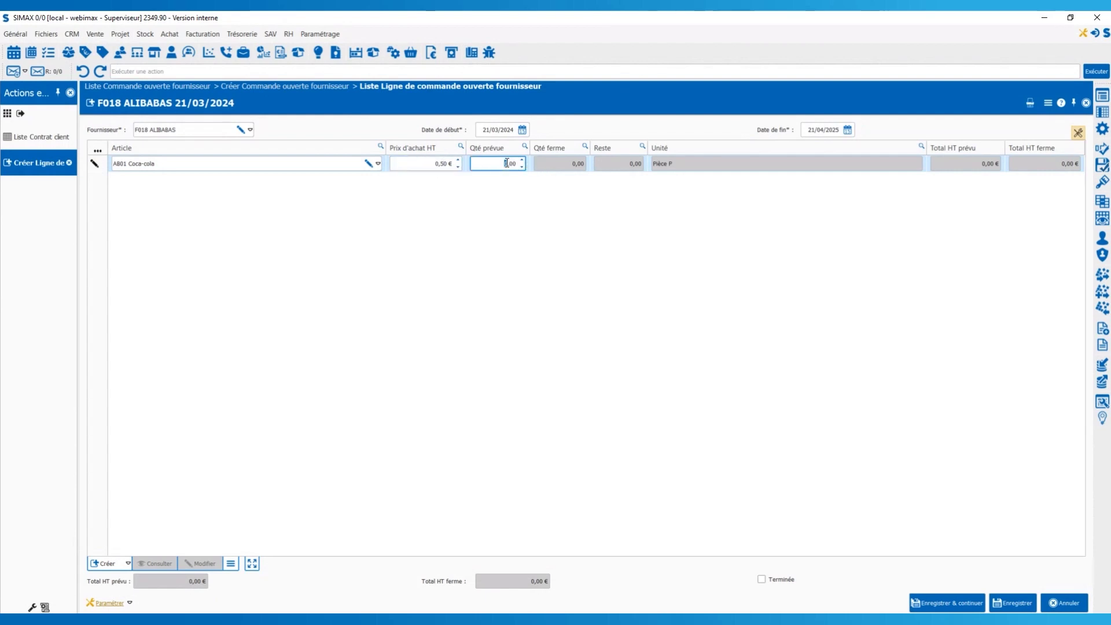
type("500")
key("Return")
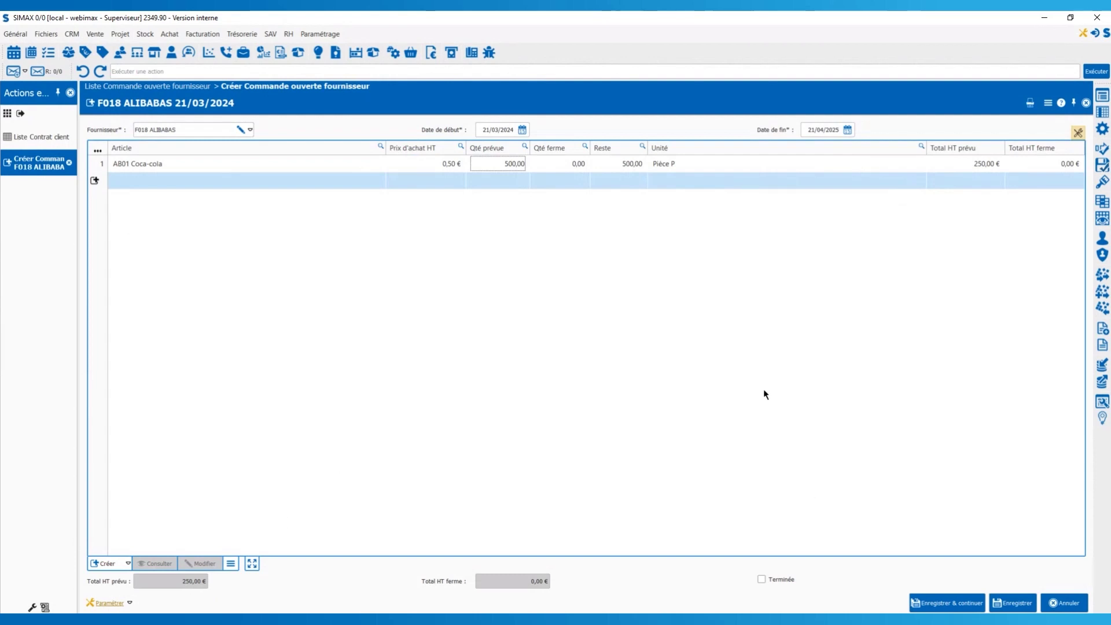
left_click(1016, 608)
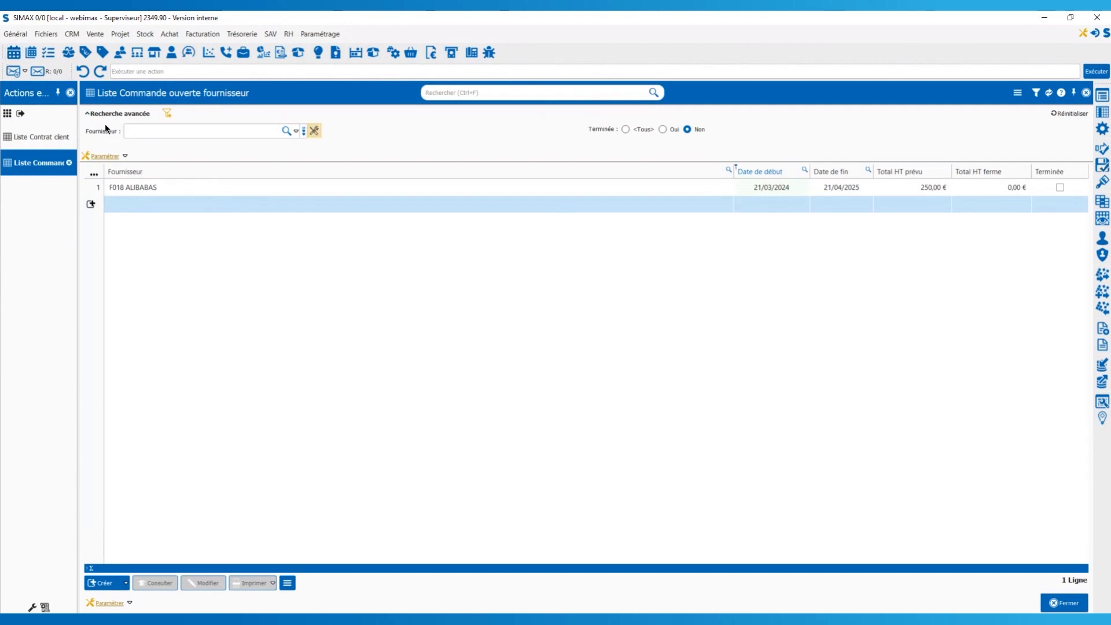
Go to Achat > Liste Commande fournisseur and create new supplier order COF000013.
left_click(69, 52)
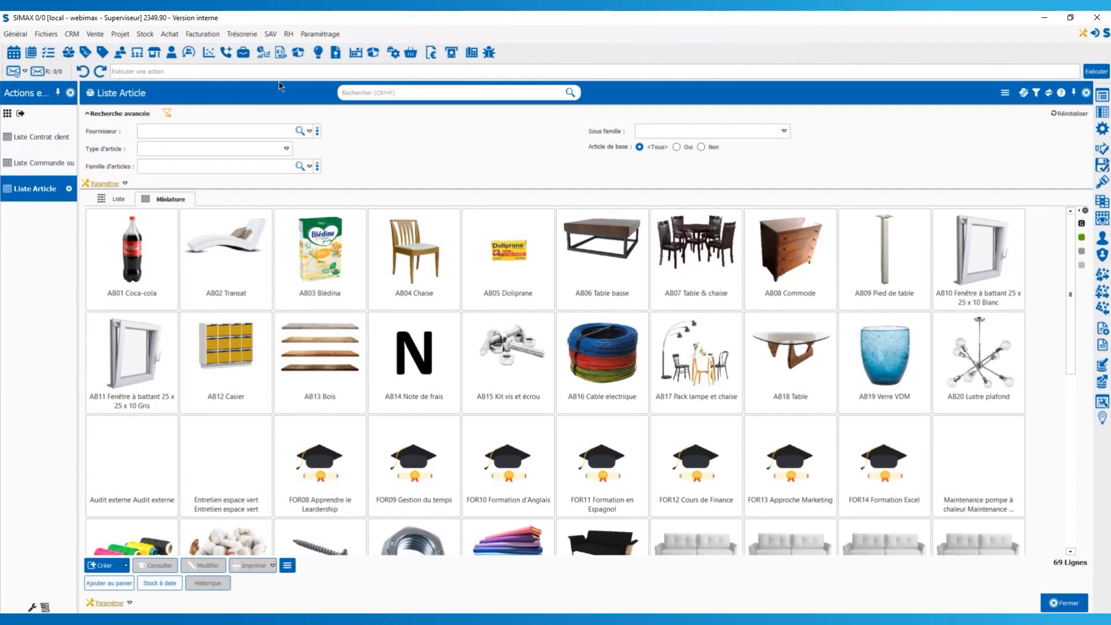
left_click(129, 70)
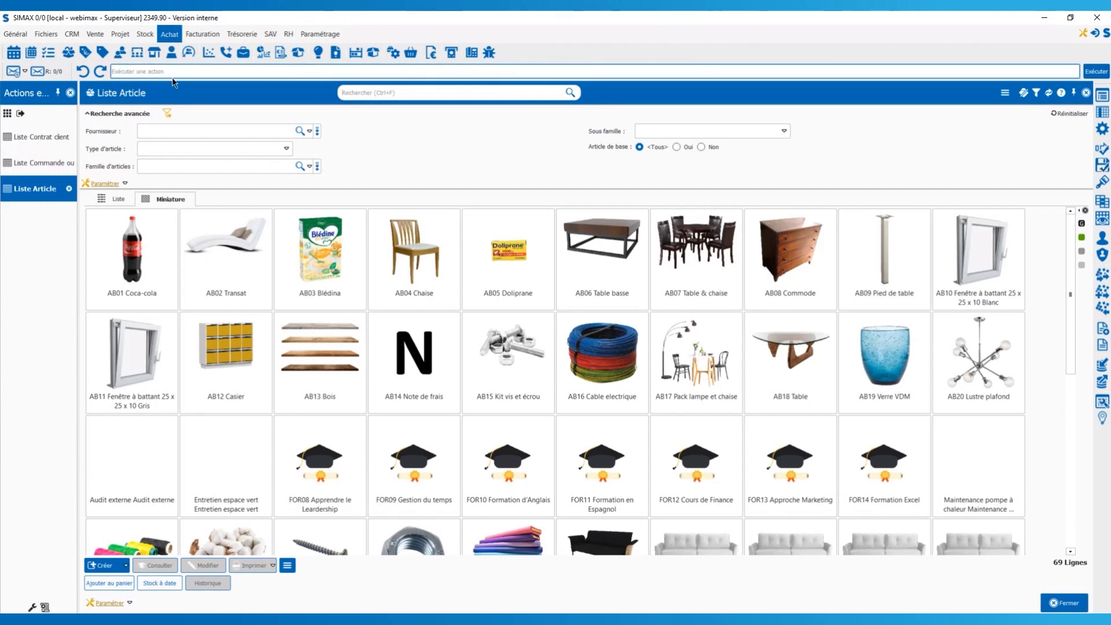
left_click(243, 52)
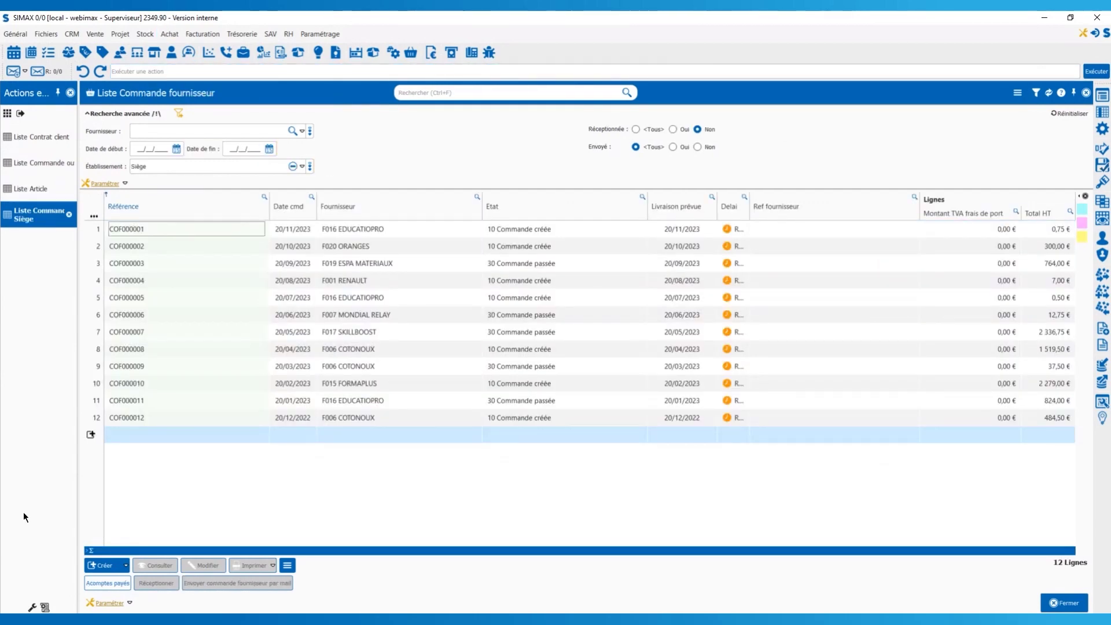
left_click(102, 566)
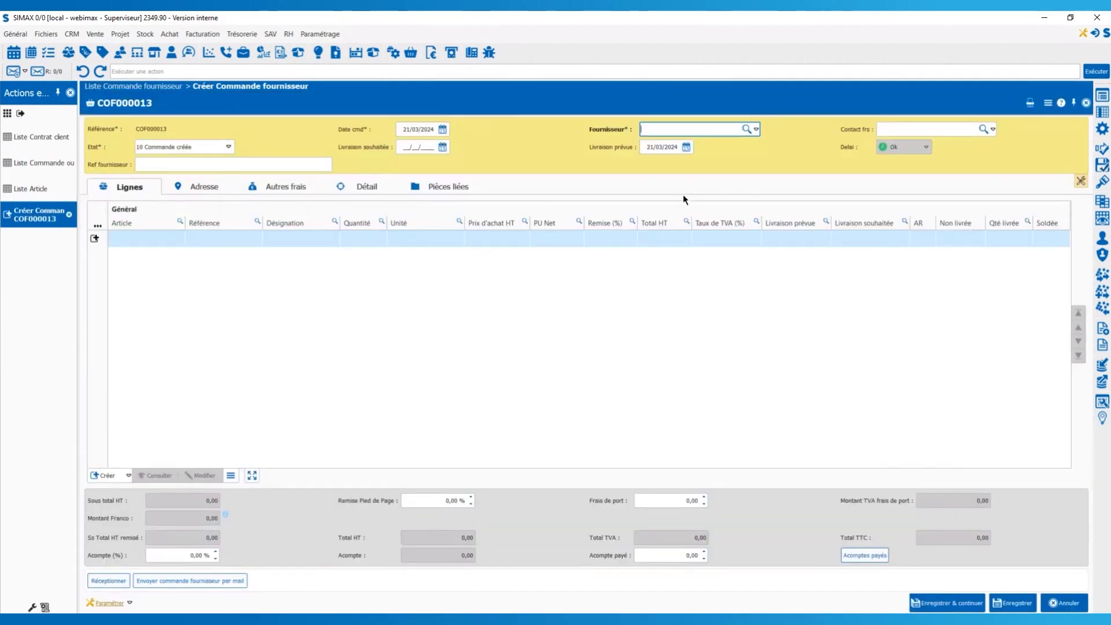
Set COF000013's supplier to F018 ALIBABAS and its order date to 26/03/2024.
left_click(715, 194)
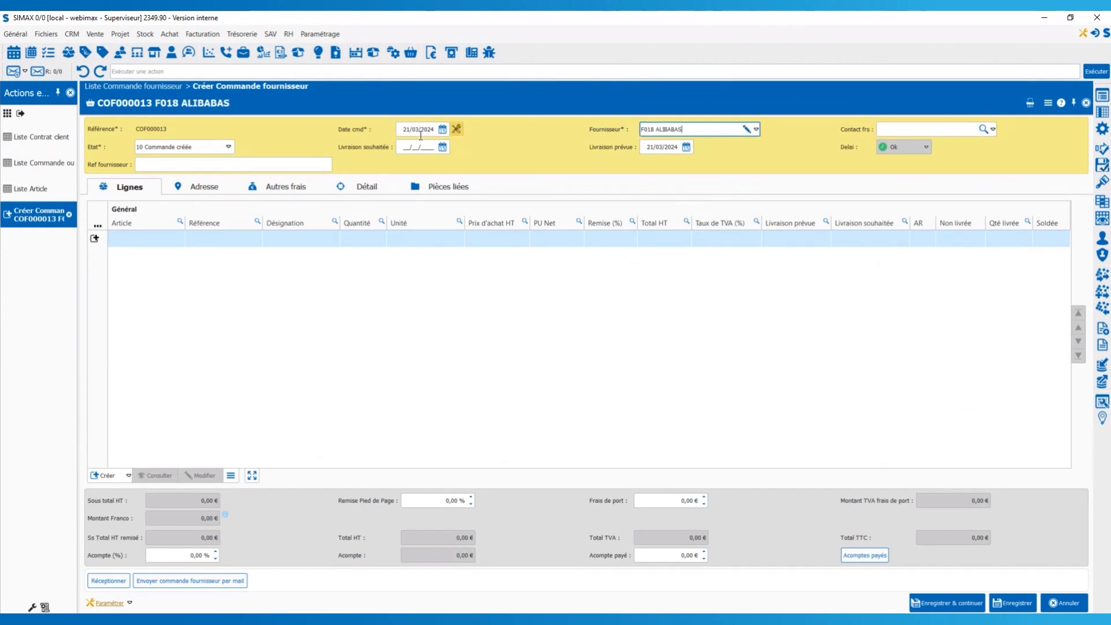
left_click(444, 128)
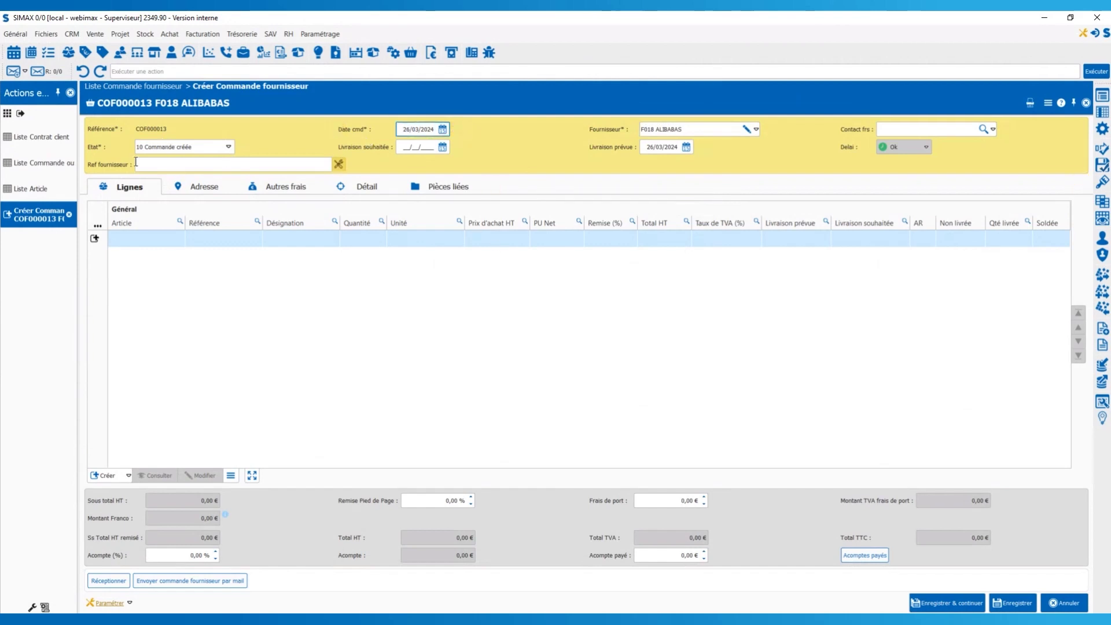
left_click(160, 283)
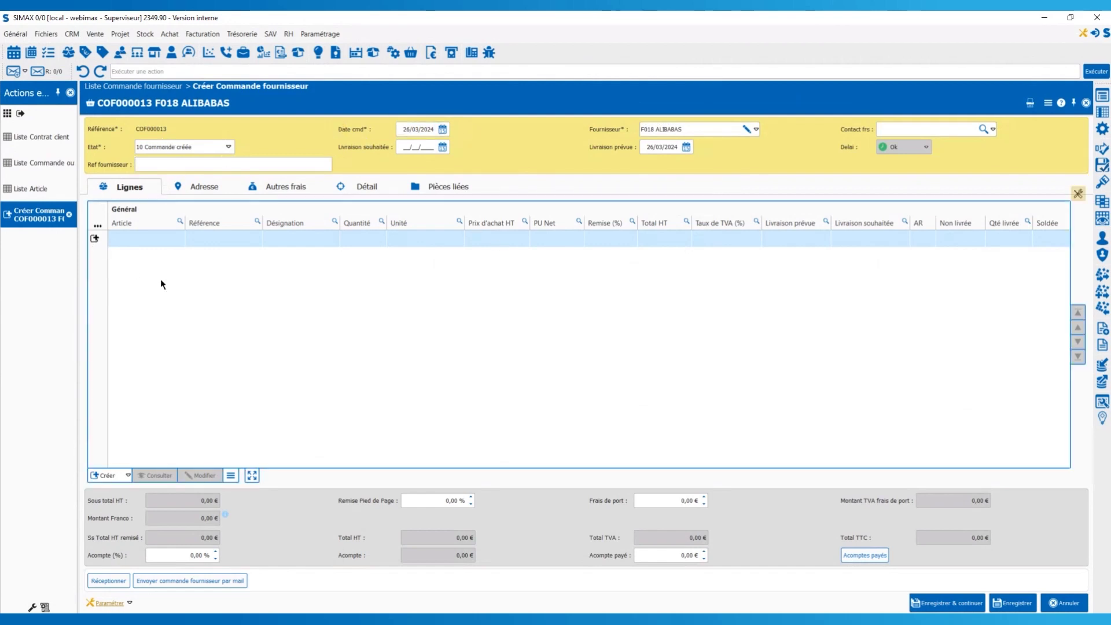
Add and validate a line of 25 AB01 Coca-cola at 0,50 € on COF000013.
left_click(94, 237)
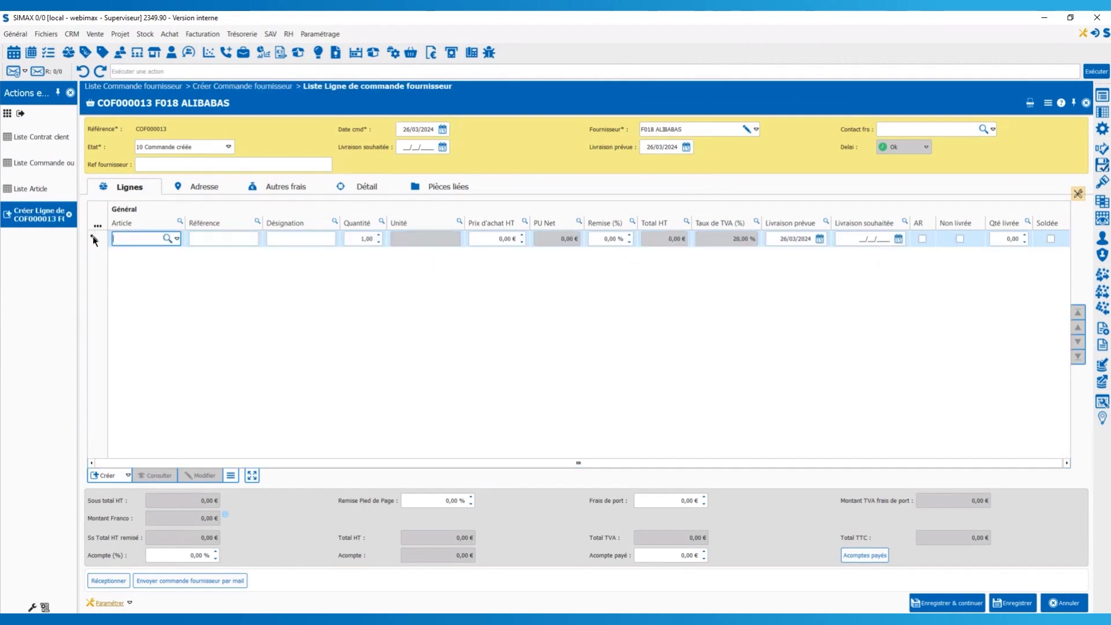
type("co")
left_click(148, 251)
left_click(361, 239)
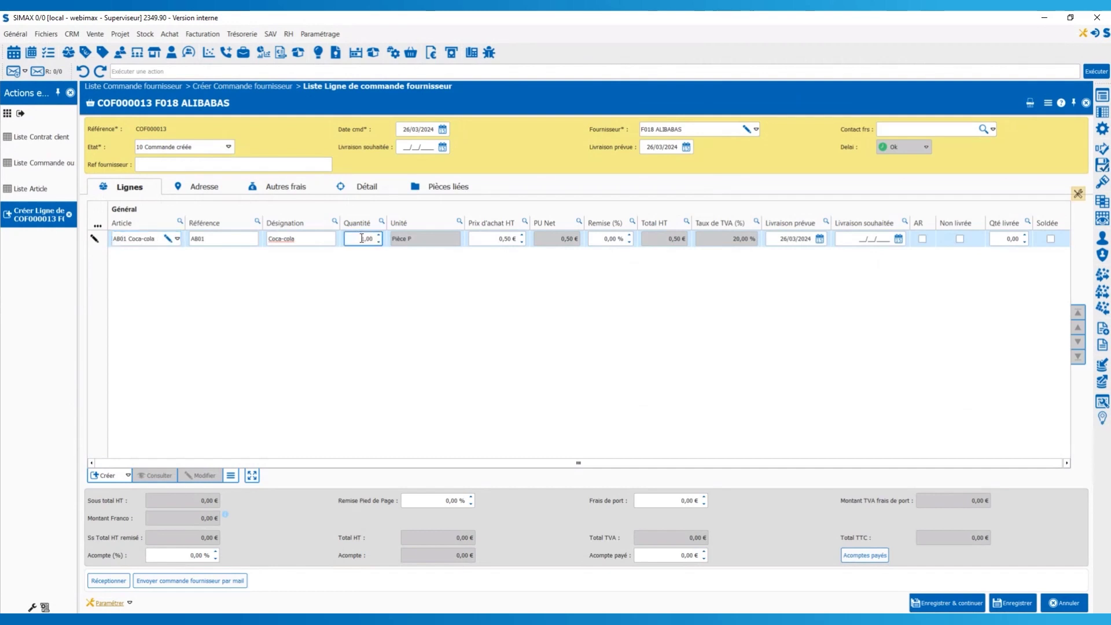
double_click(362, 239)
type("25")
left_click(746, 310)
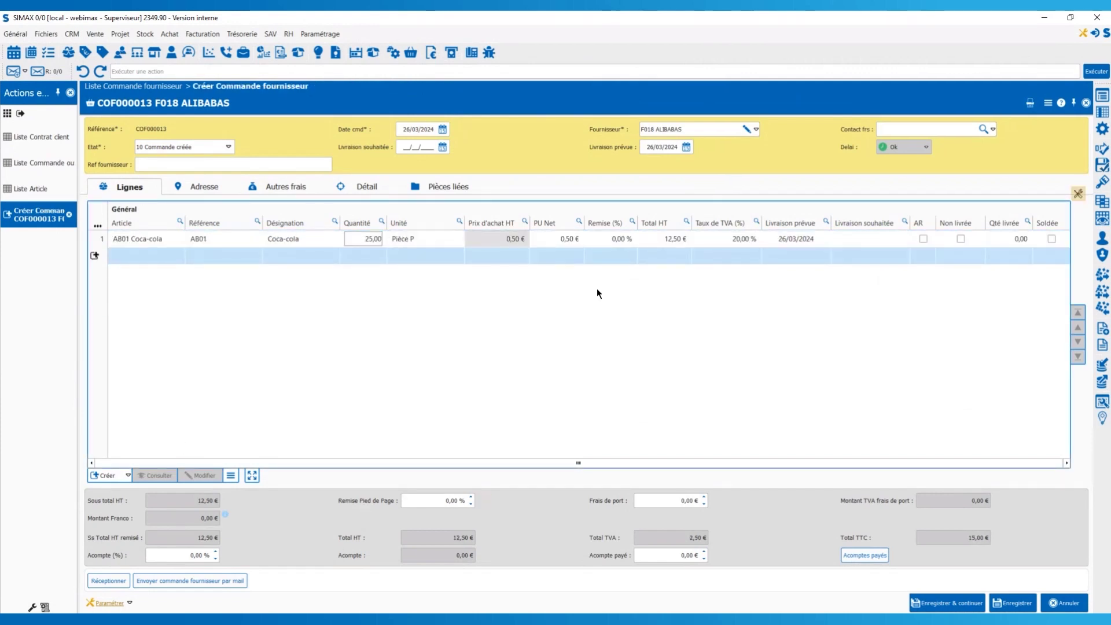
Check the delivery address on the Adresse tab, then save and close COF000013.
left_click(197, 187)
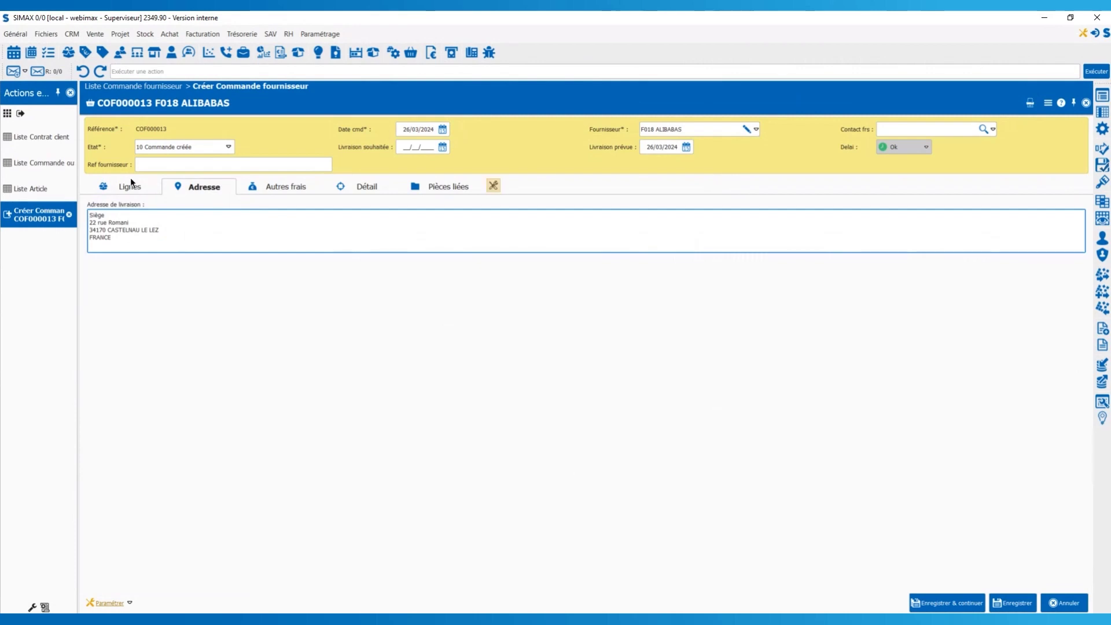
left_click(128, 185)
left_click(1013, 603)
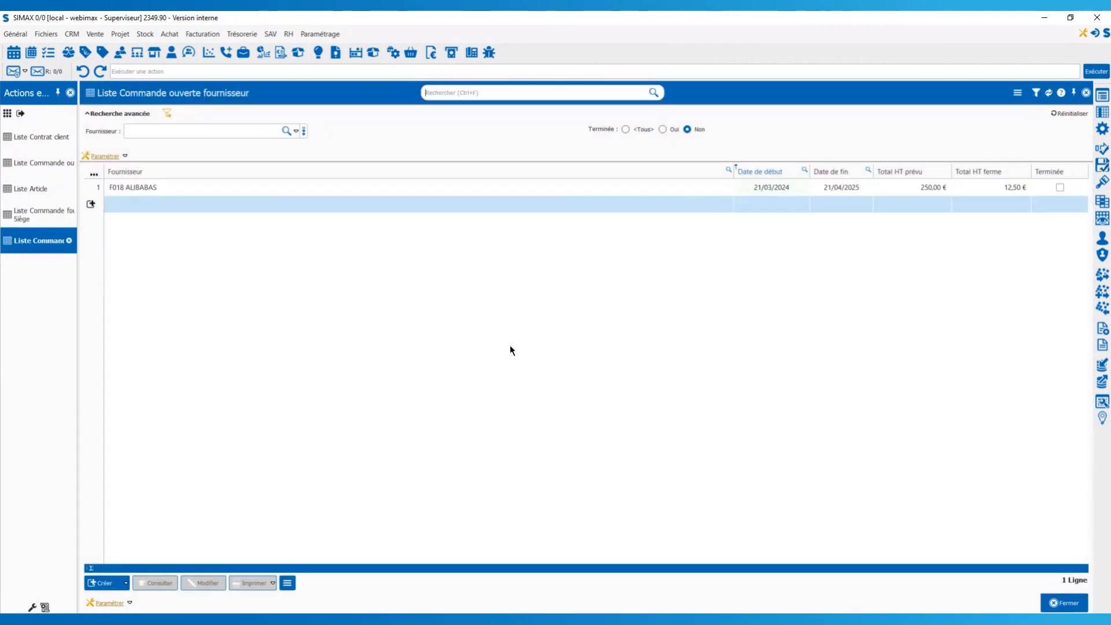
Open the F018 ALIBABAS open order and sort its lines by remaining quantity.
double_click(272, 187)
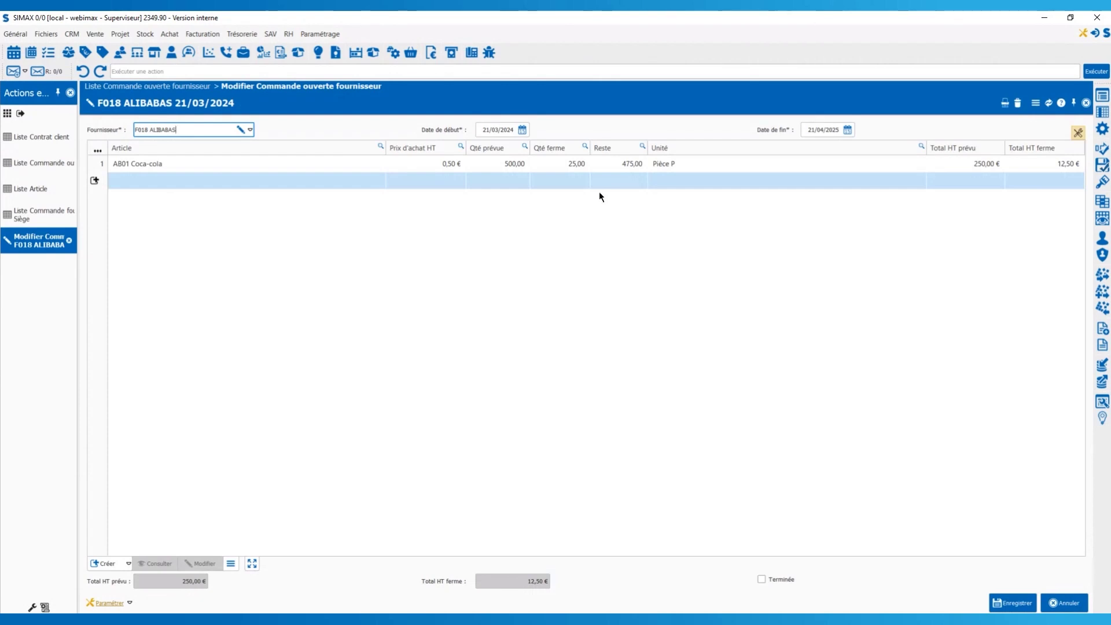
left_click(613, 152)
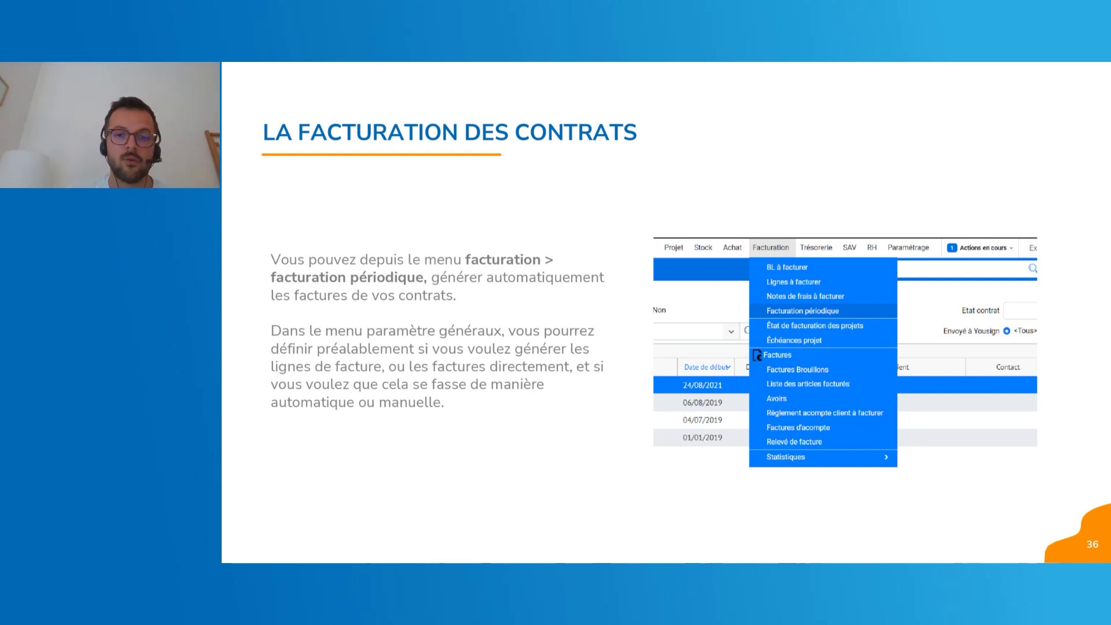
Advance the presentation past the contract invoicing slide.
key("Right")
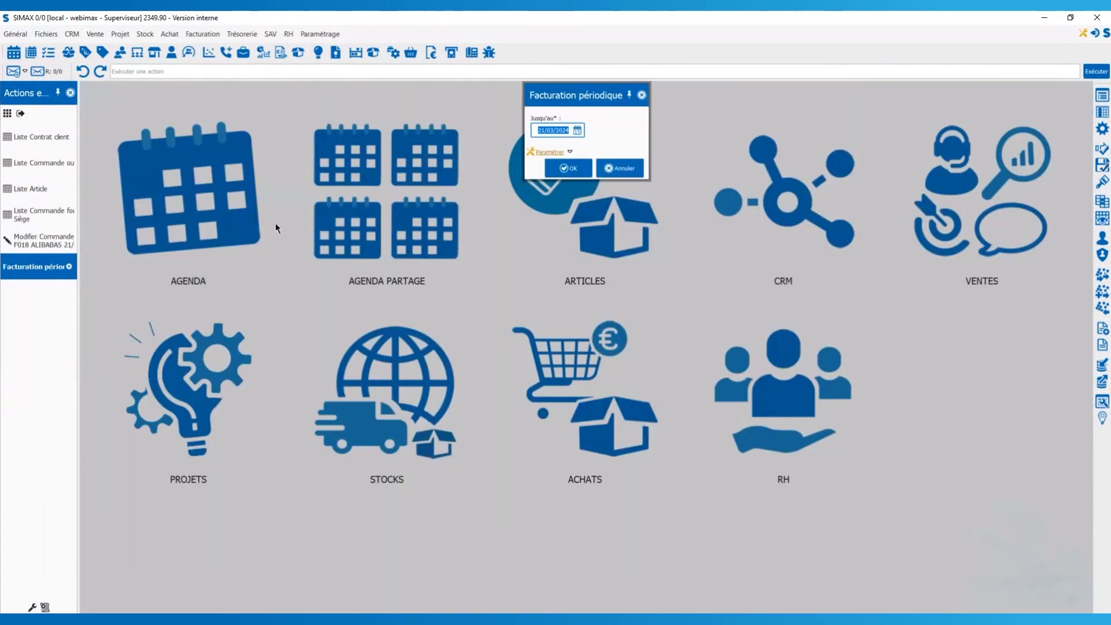
Run periodic invoicing up to 20/03/2024, review the error report, and close it.
left_click(582, 129)
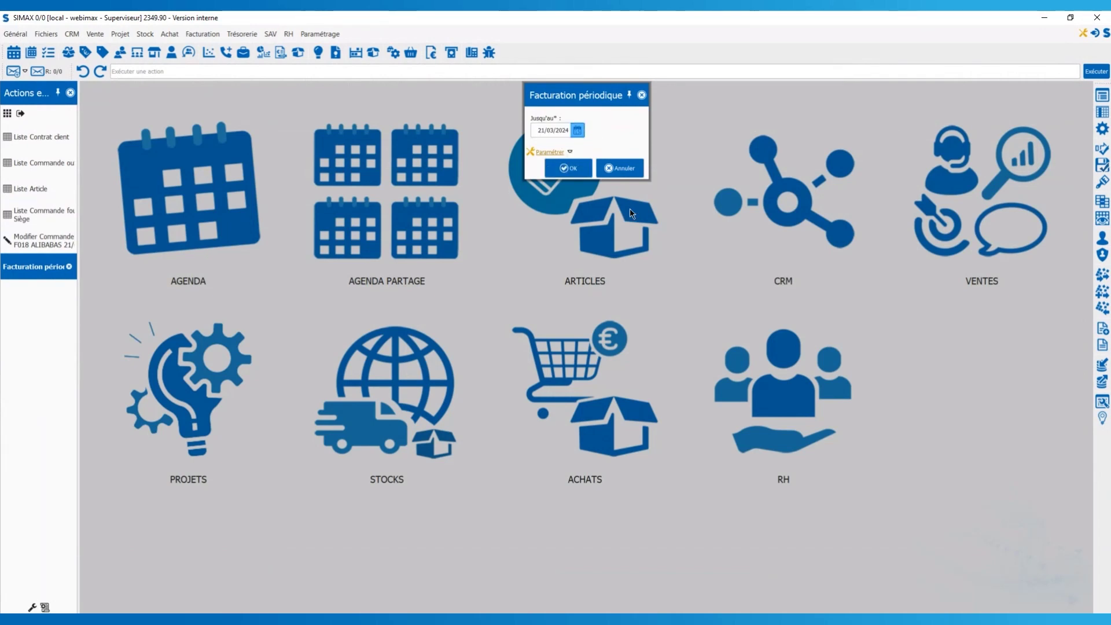
type("20")
left_click(569, 165)
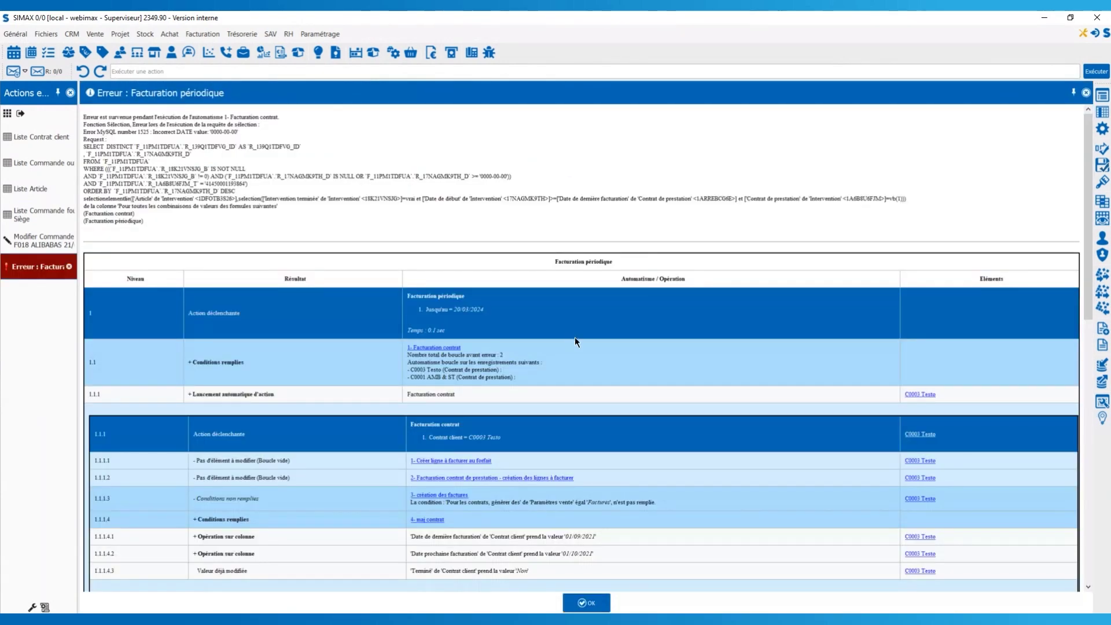
scroll(575, 337, "down", 1)
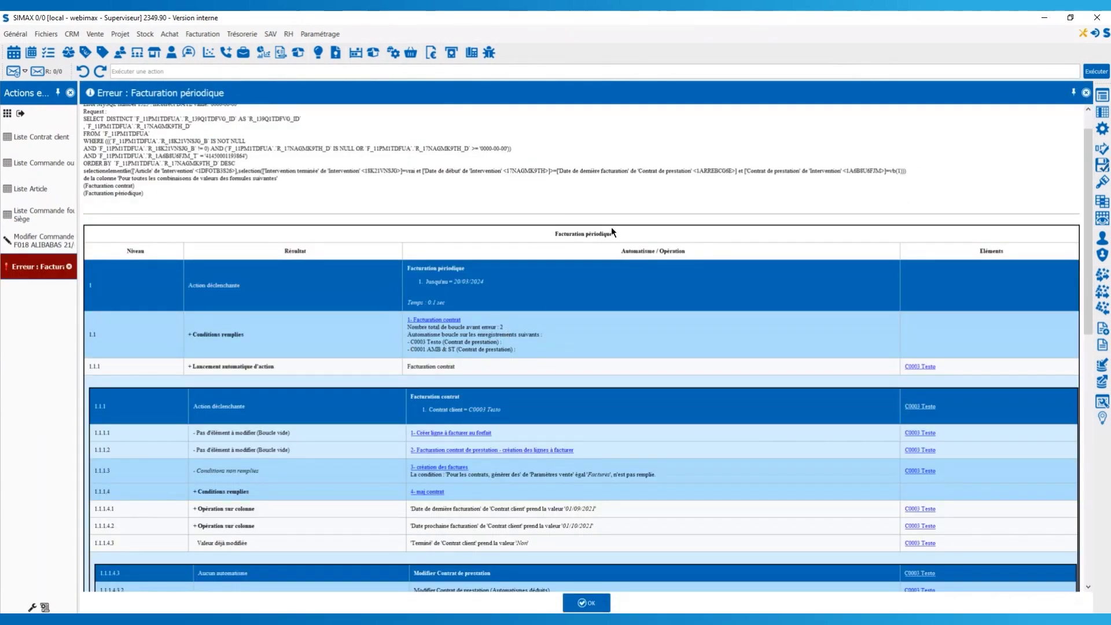
scroll(578, 174, "down", 1)
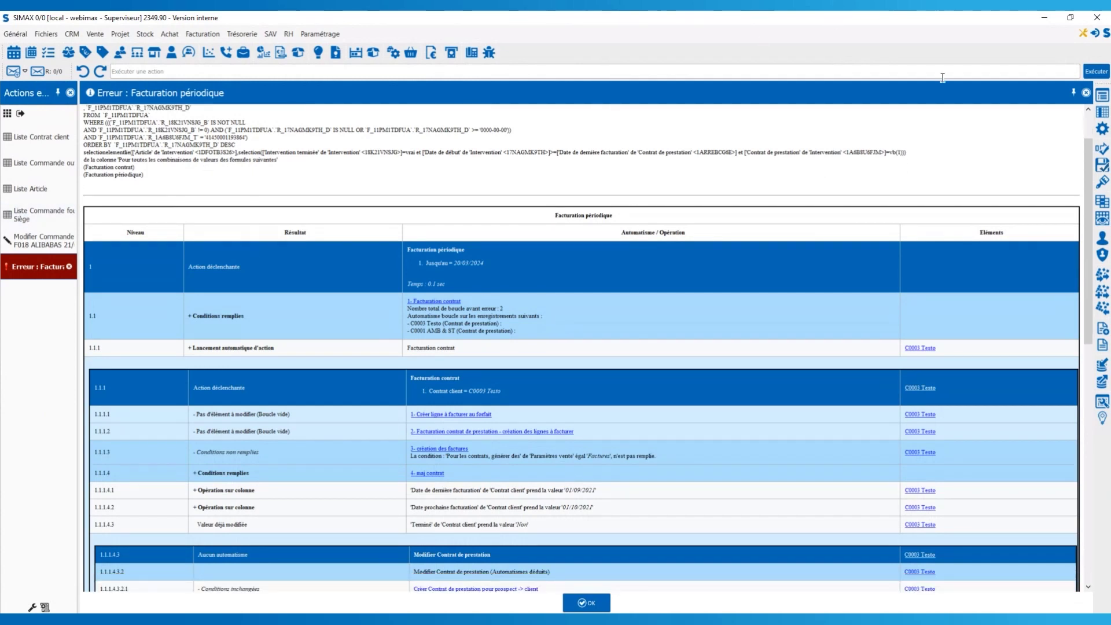
left_click(1086, 93)
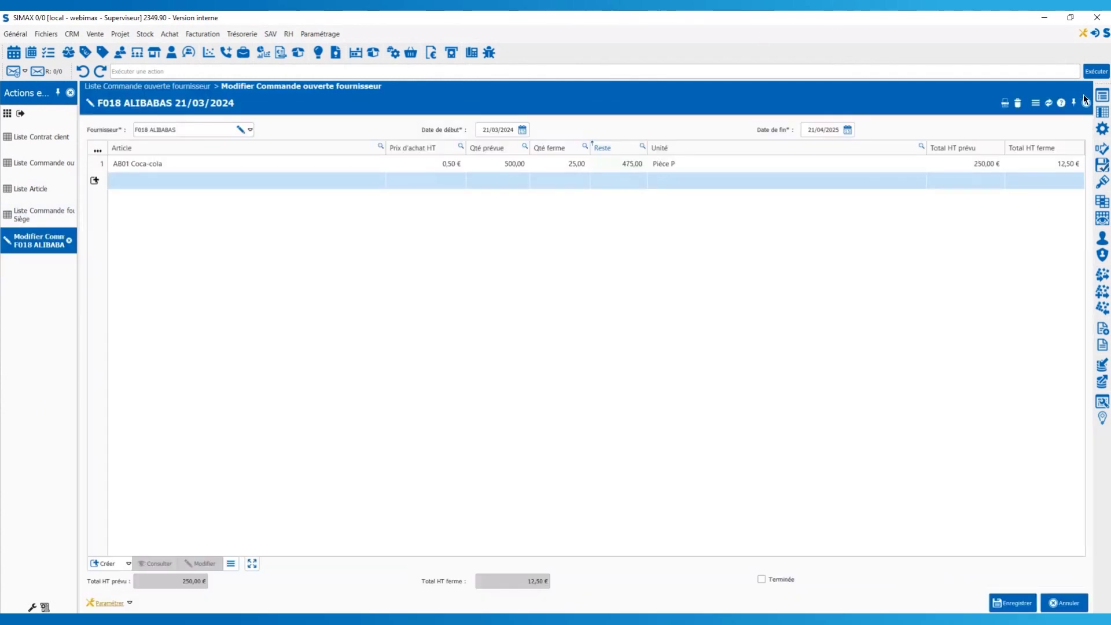